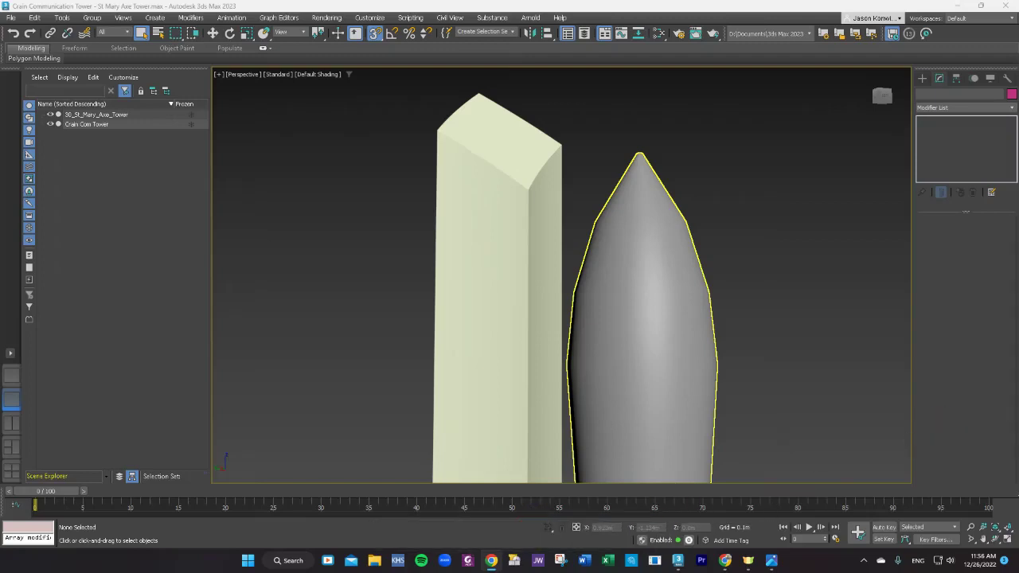
# - Inspect both towers in the viewport, hiding 30_St_Mary_Axe_Tower and showing it again
pyautogui.scroll(-3, 833, 343)
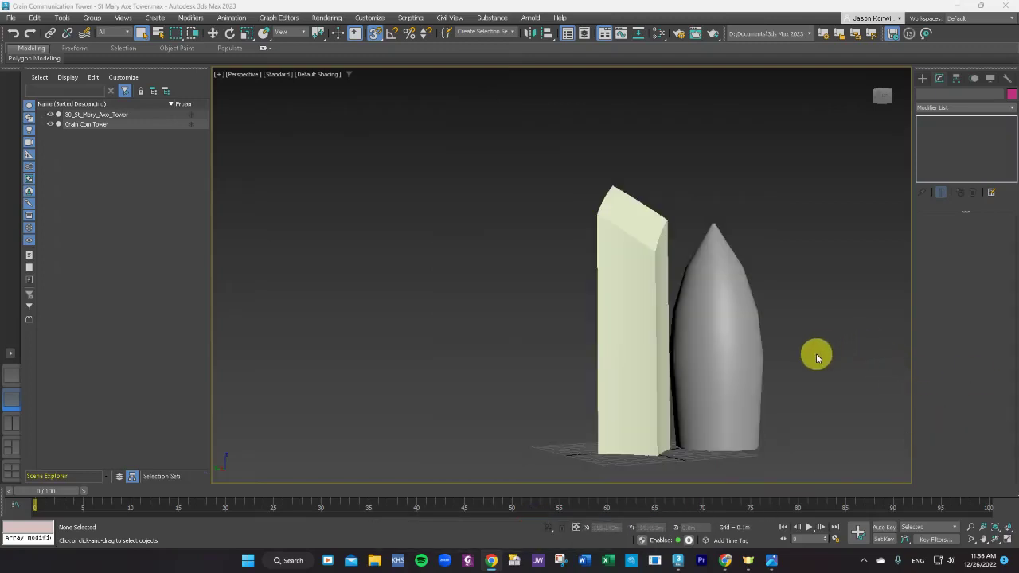
pyautogui.scroll(3, 810, 358)
pyautogui.scroll(2, 794, 364)
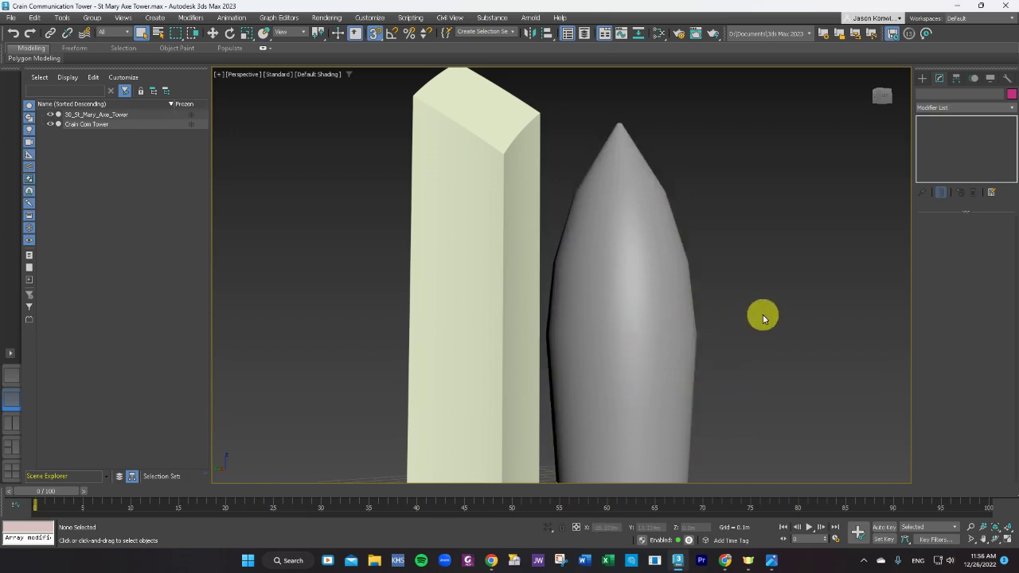
pyautogui.scroll(-4, 761, 318)
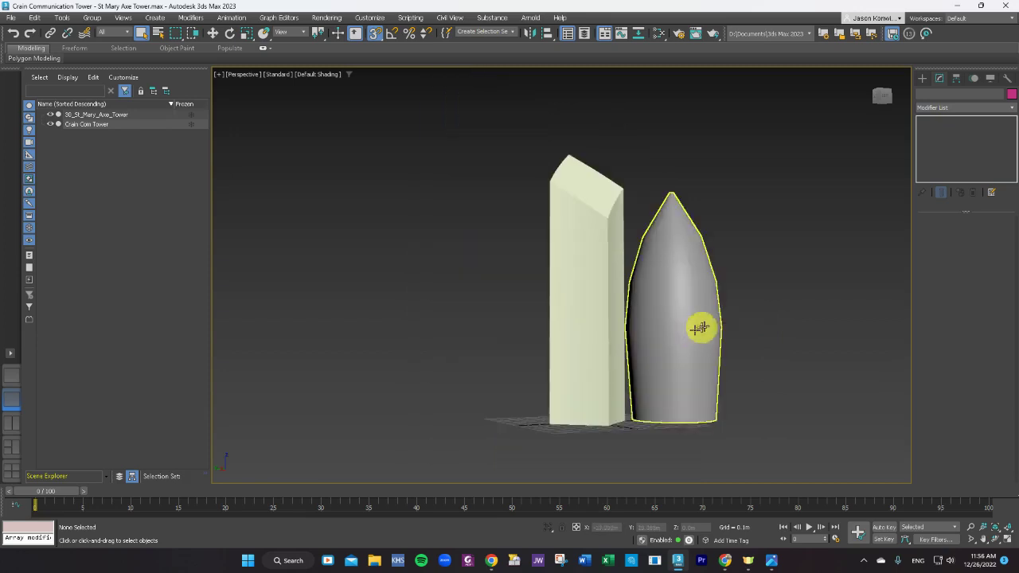
pyautogui.moveTo(741, 289); pyautogui.dragTo(651, 300, button='middle')
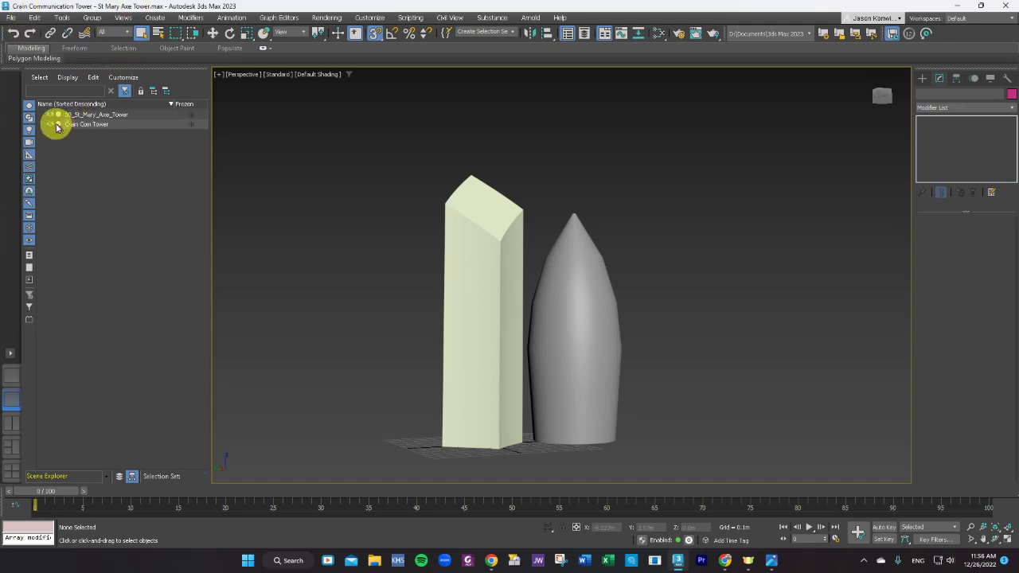
pyautogui.click(53, 116)
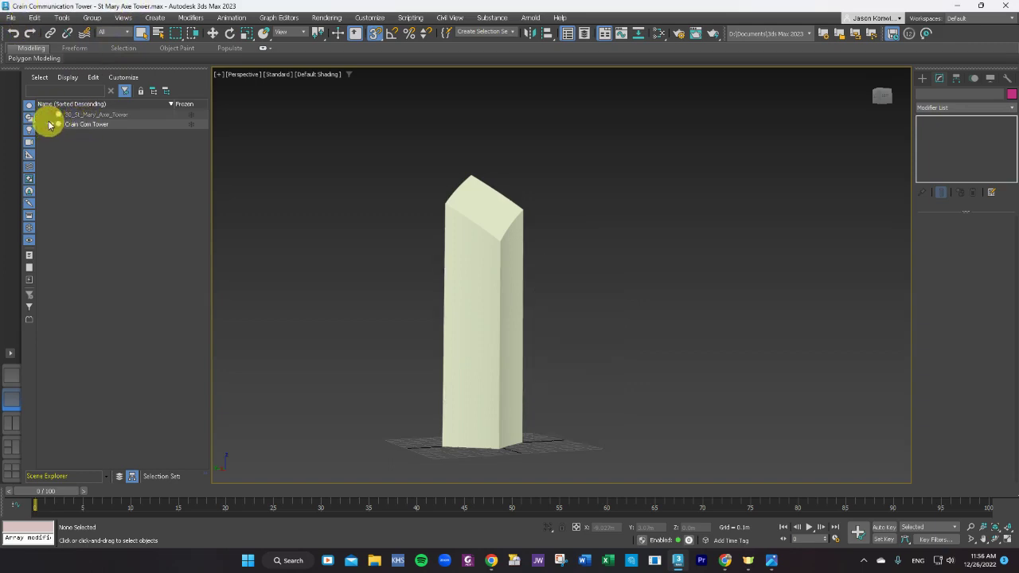
pyautogui.click(50, 115)
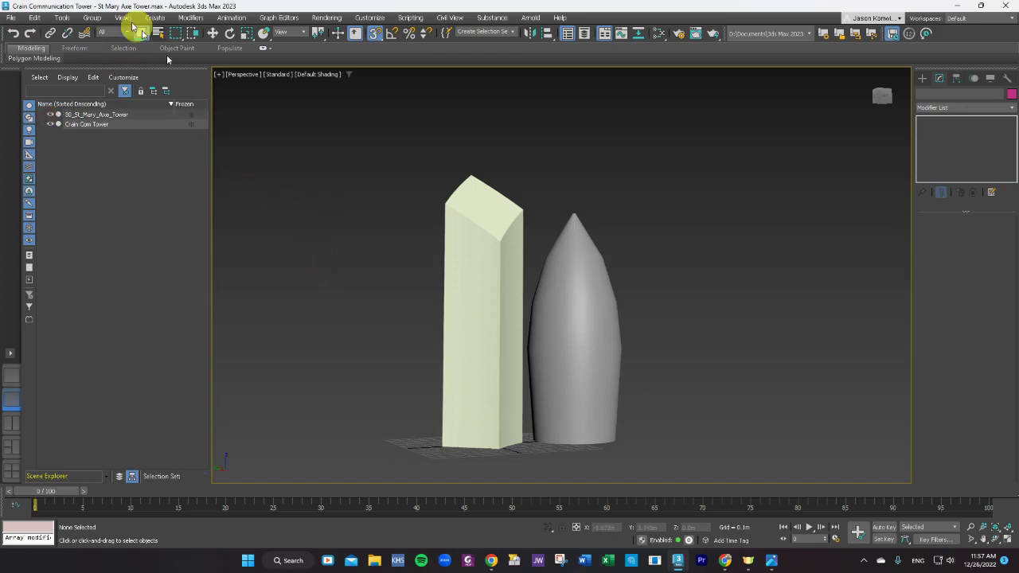
# - Save the current scene containing the two towers under its existing file name
pyautogui.click(14, 19)
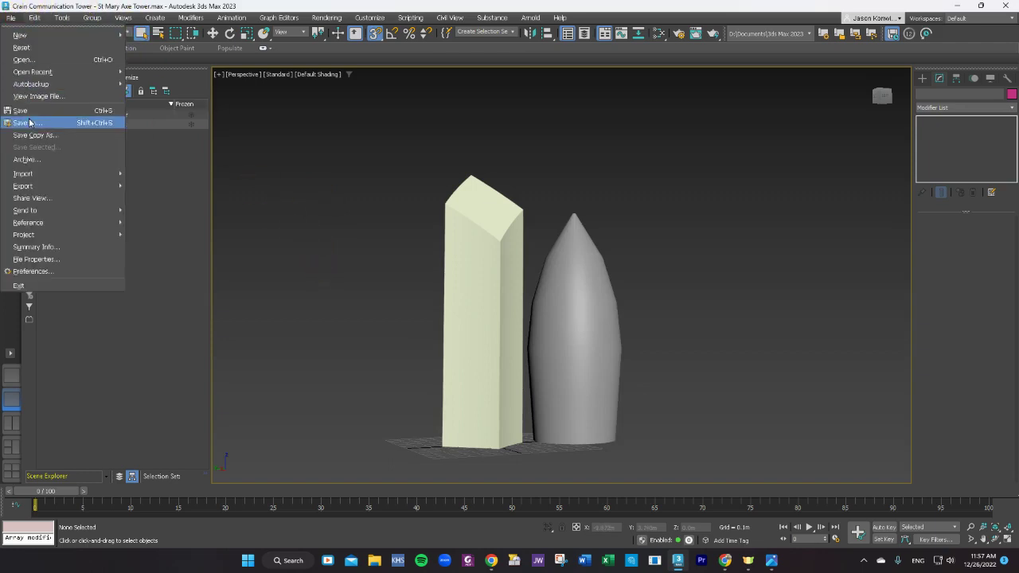
pyautogui.click(164, 186)
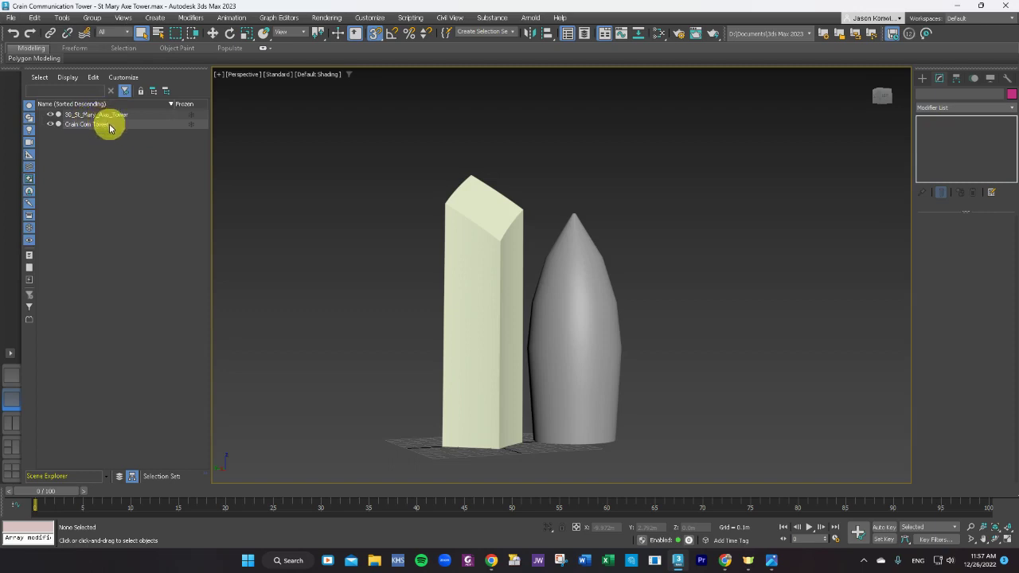
pyautogui.click(15, 21)
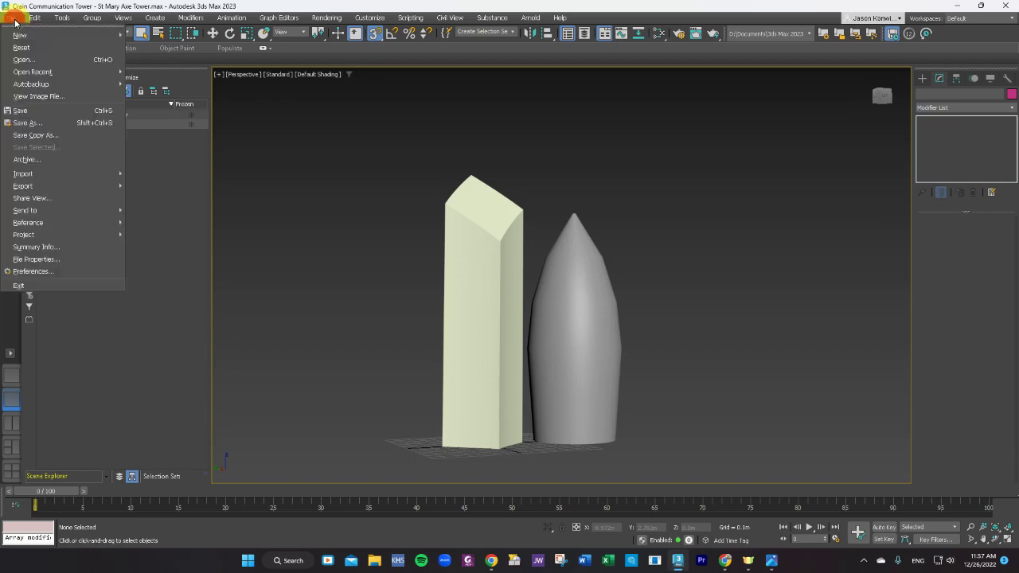
pyautogui.click(32, 114)
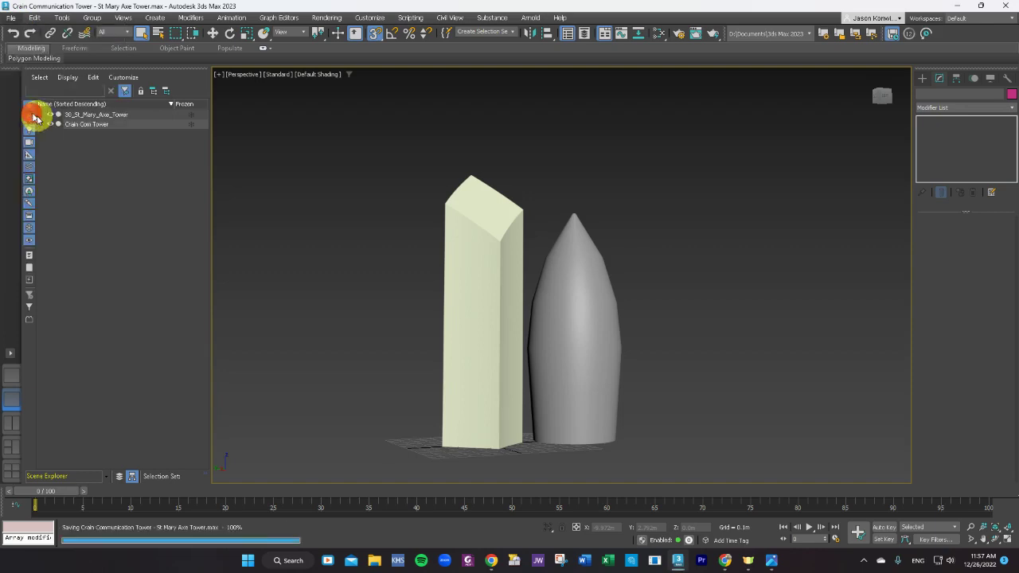
# - Open the recent scene file Unit 1 Assessment.max
pyautogui.click(10, 19)
pyautogui.moveTo(24, 72)
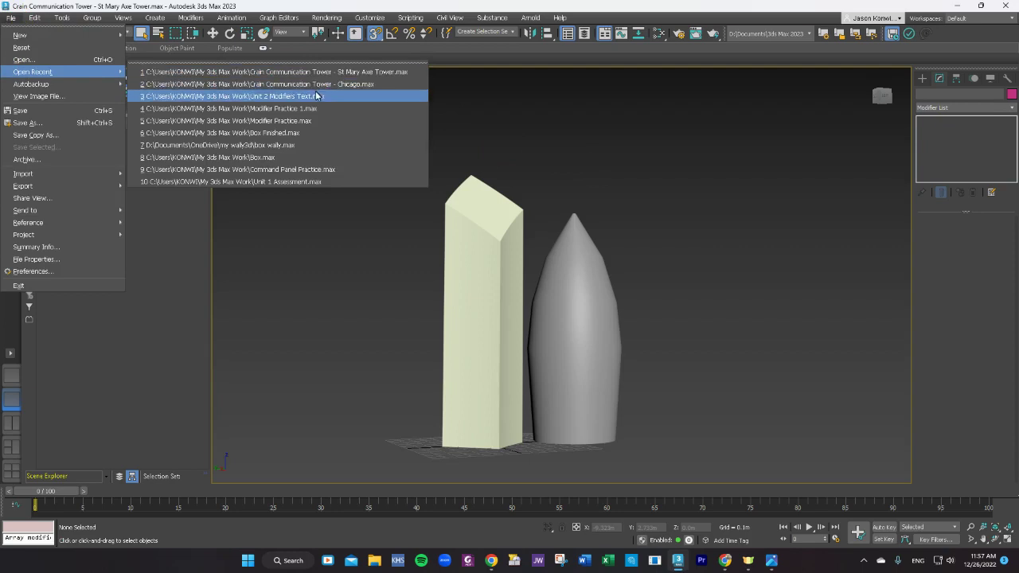
pyautogui.click(276, 182)
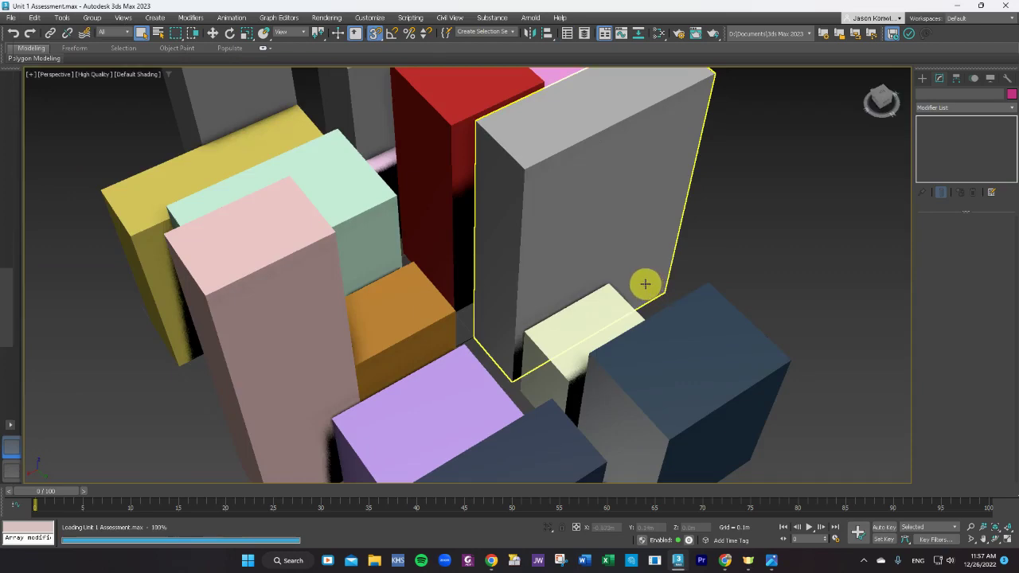
# - Play the scene's animation to view the ball moving among the boxes, and stop the playback
pyautogui.moveTo(789, 384)
pyautogui.keyDown('alt'); pyautogui.mouseDown(button='middle')
pyautogui.moveTo(757, 375)
pyautogui.moveTo(807, 393)
pyautogui.moveTo(777, 403)
pyautogui.moveTo(775, 370)
pyautogui.moveTo(783, 379)
pyautogui.mouseUp(button='middle'); pyautogui.keyUp('alt')
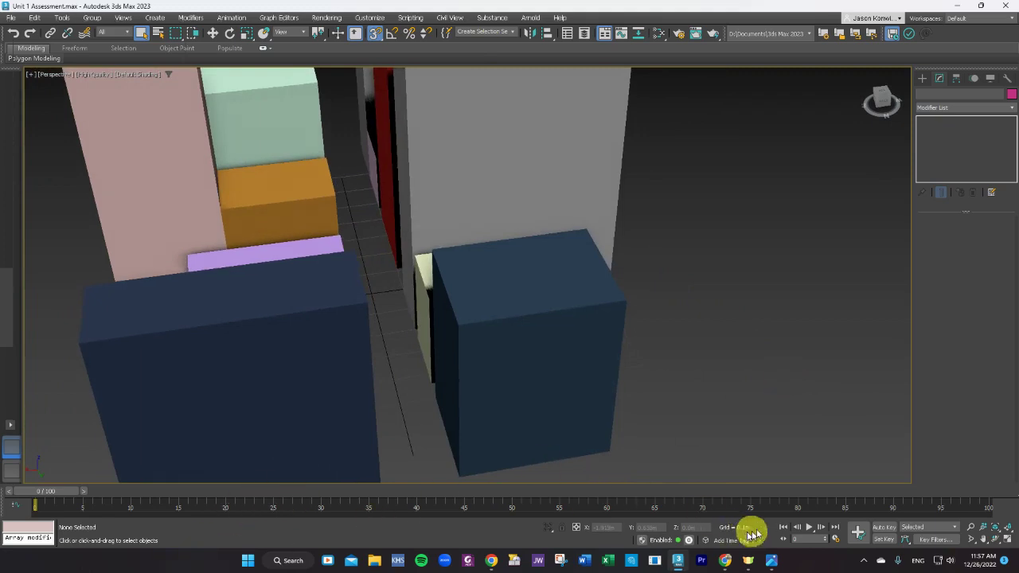
pyautogui.click(809, 531)
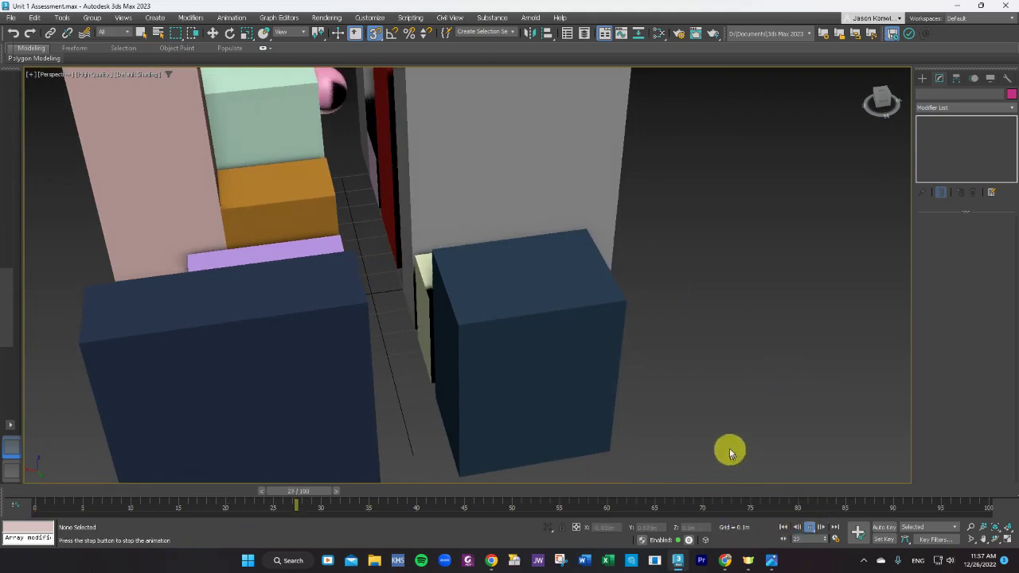
pyautogui.scroll(-10, 718, 429)
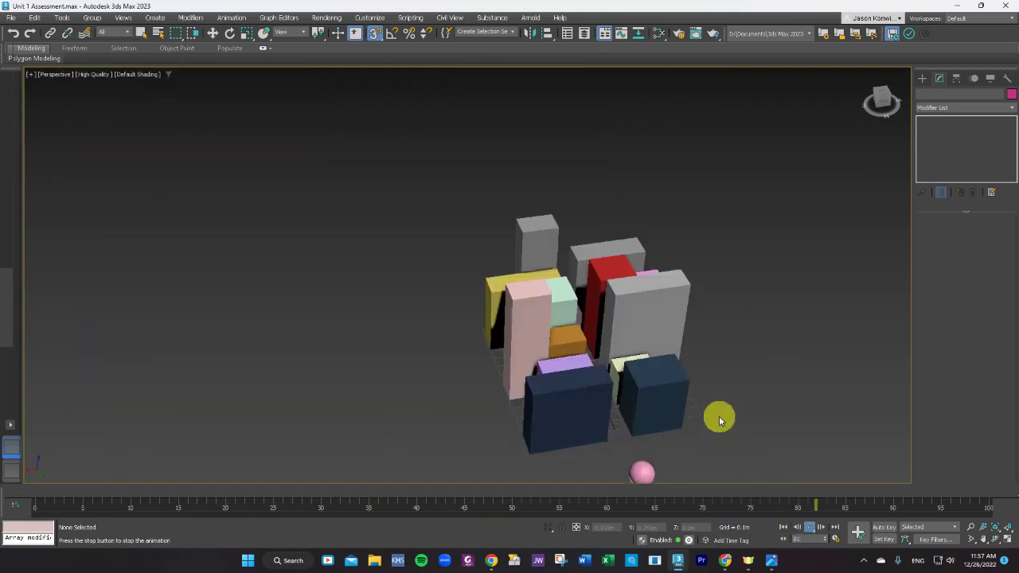
pyautogui.scroll(6, 719, 415)
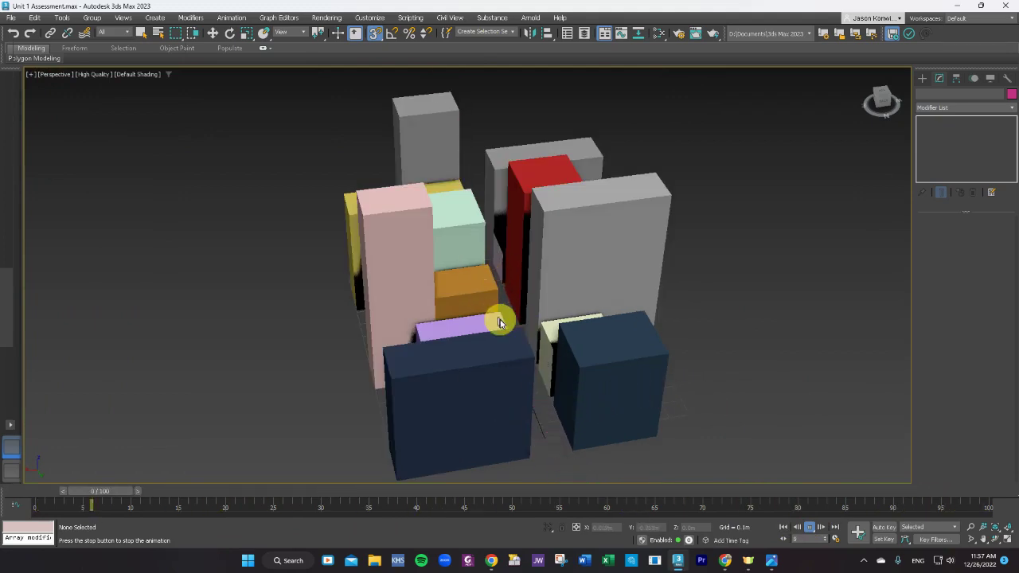
pyautogui.click(809, 527)
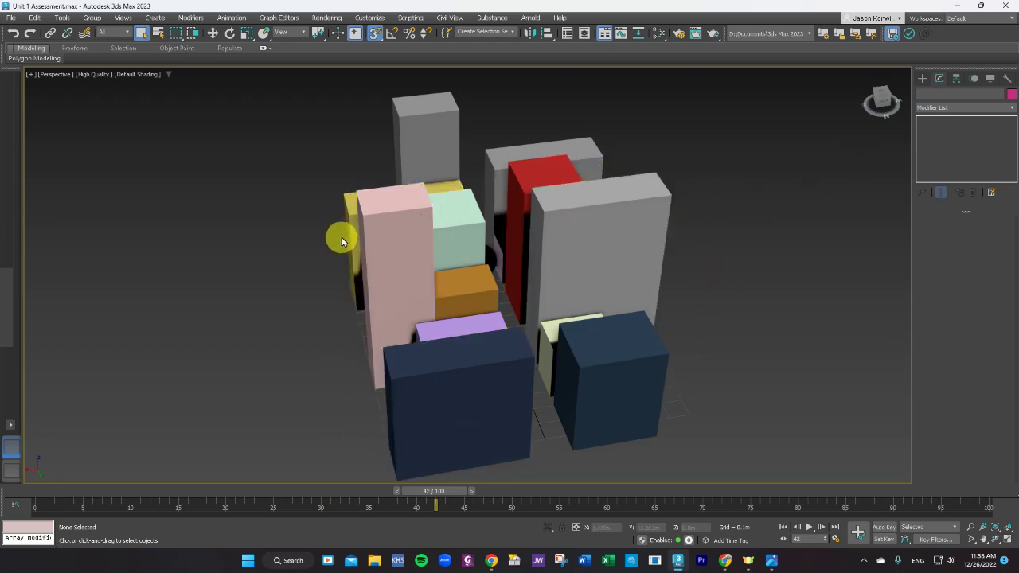
# - Start a merge into the scene from Crain Communication Tower - St Mary Axe Tower.max in the My 3ds Max Work folder
pyautogui.click(10, 19)
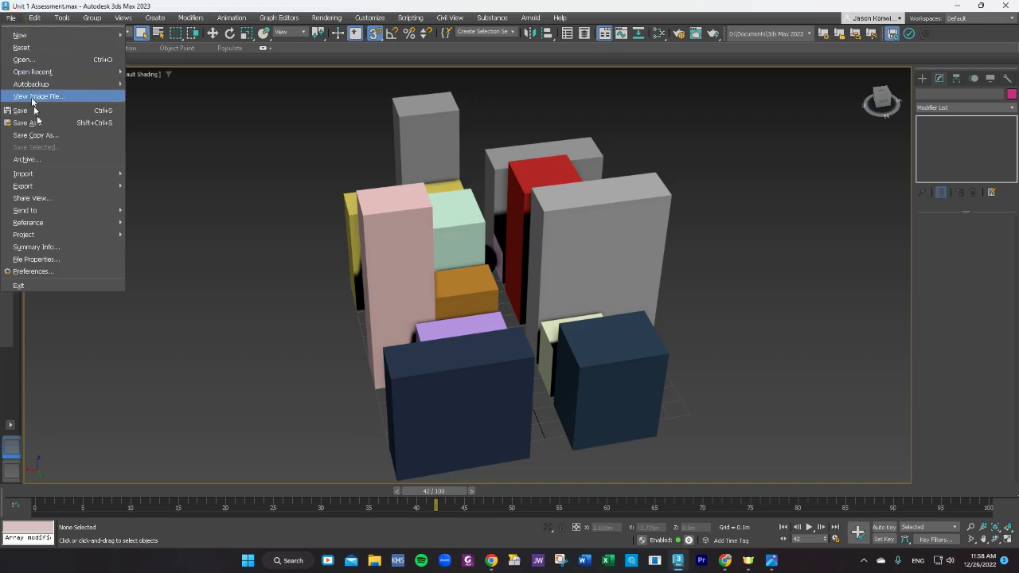
pyautogui.moveTo(46, 177)
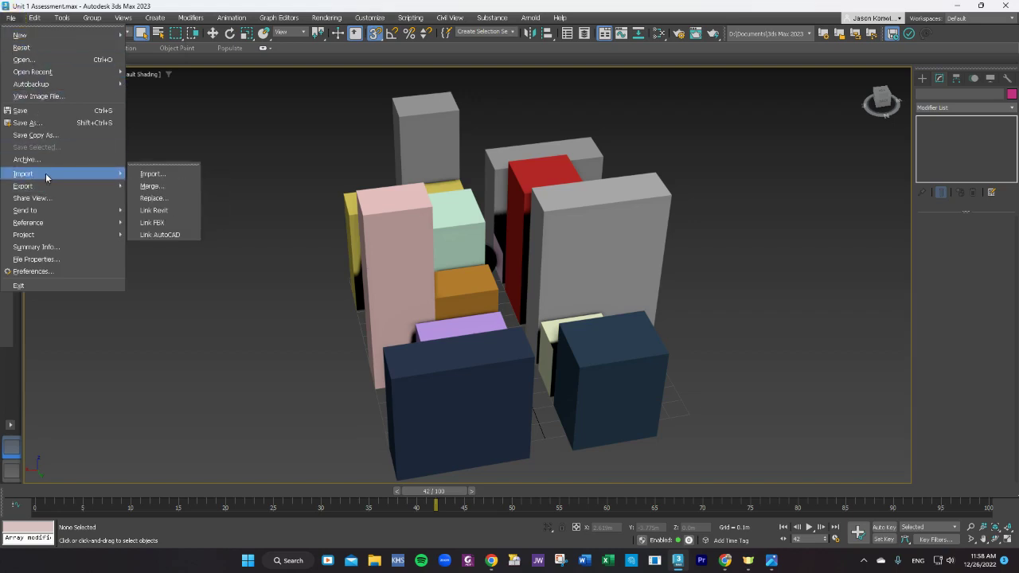
pyautogui.click(140, 174)
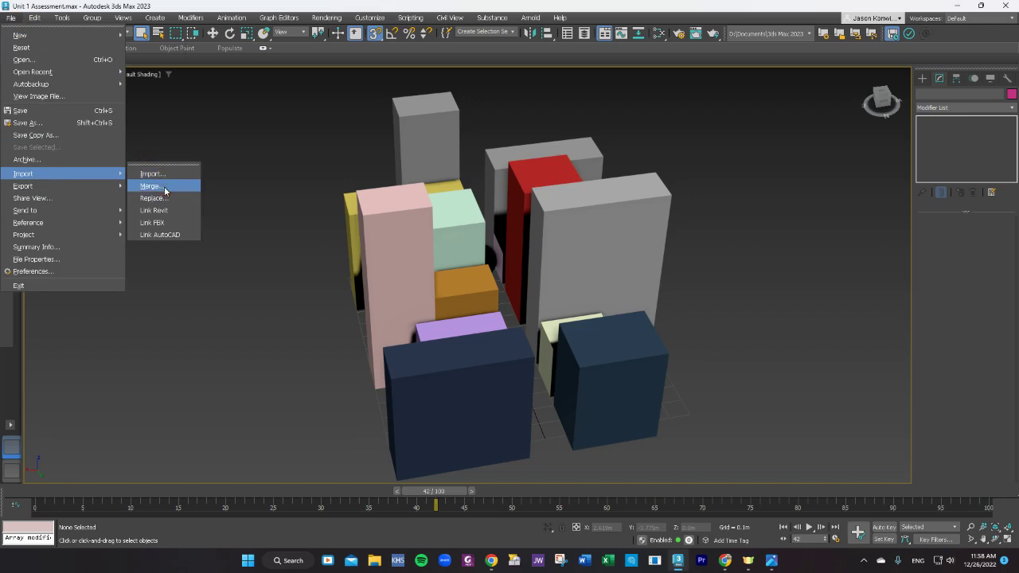
pyautogui.click(151, 185)
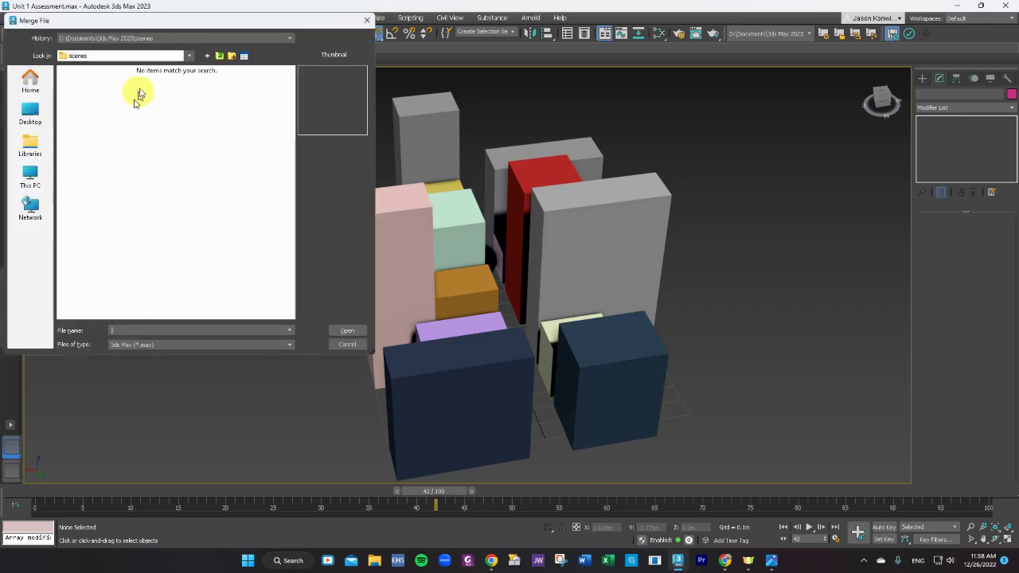
pyautogui.click(157, 38)
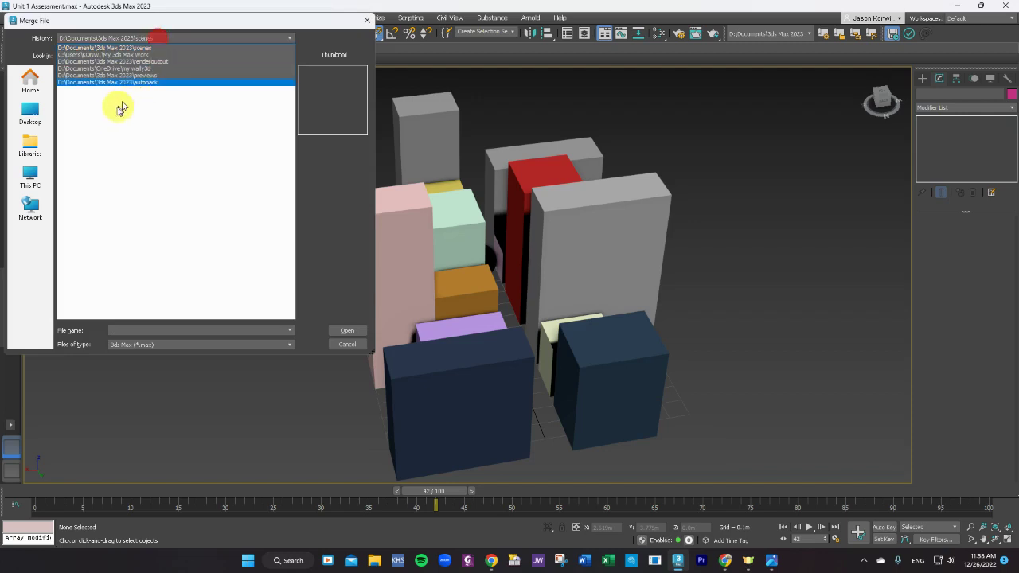
pyautogui.click(130, 54)
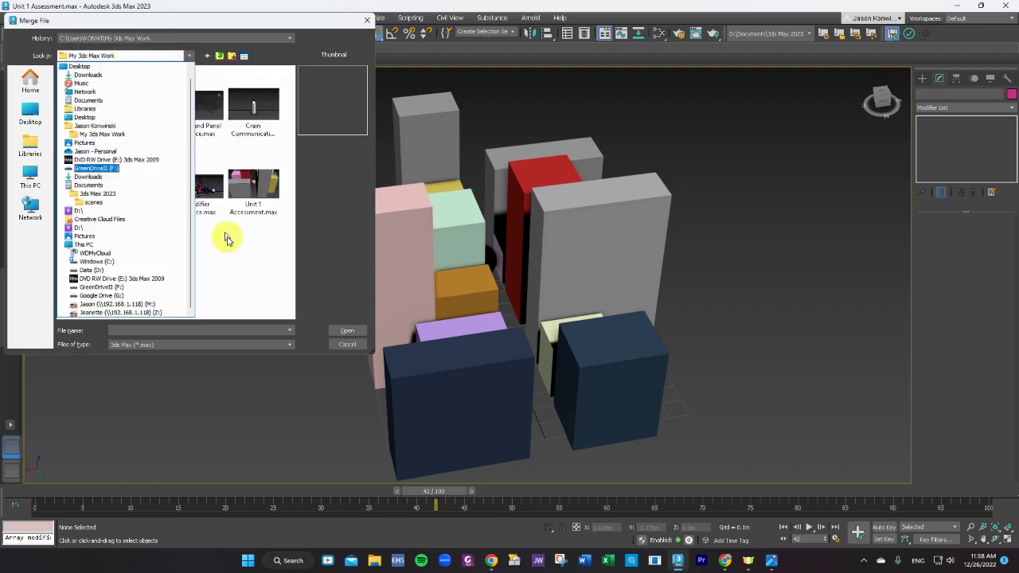
pyautogui.click(253, 294)
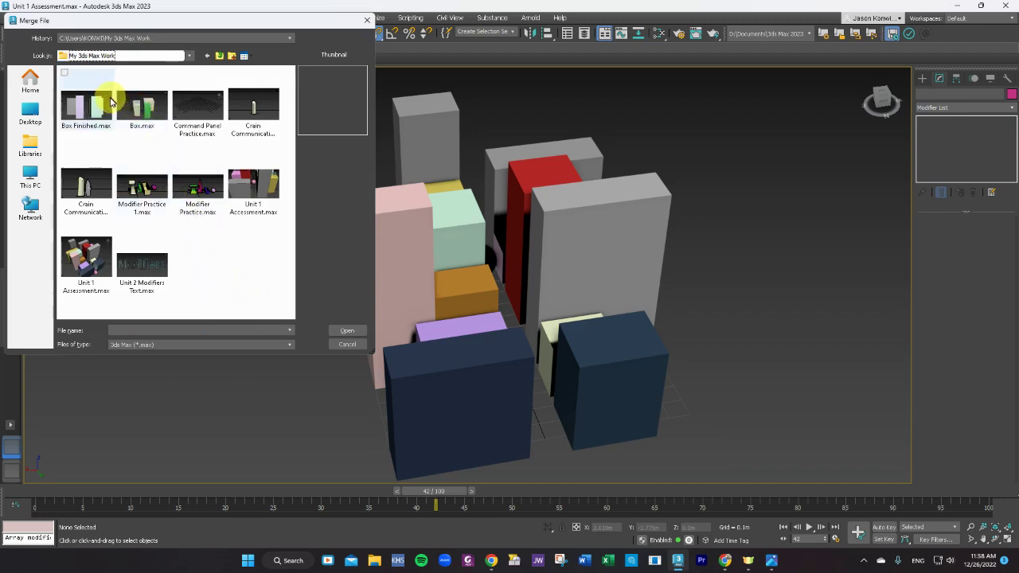
pyautogui.click(96, 191)
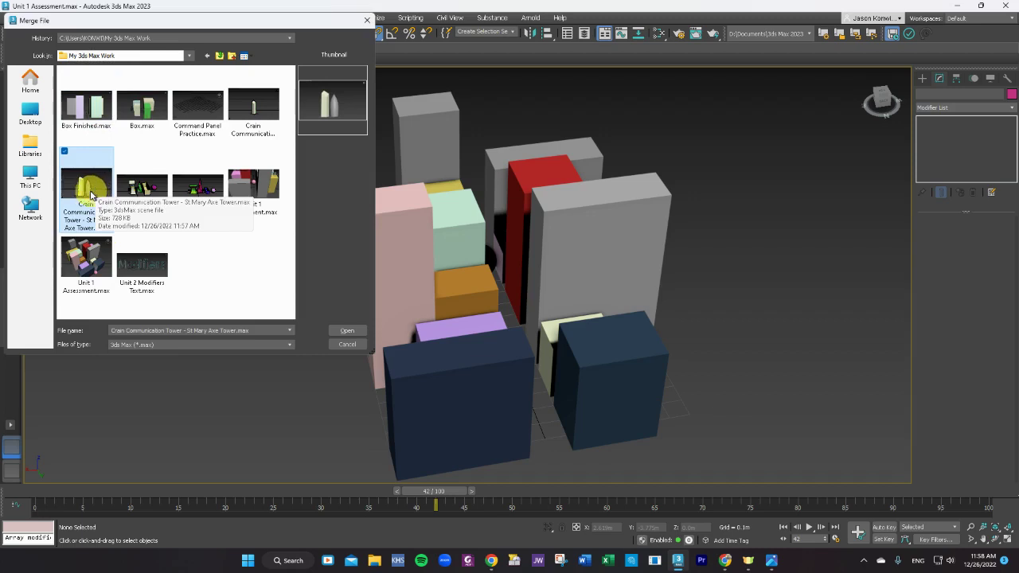
pyautogui.click(350, 330)
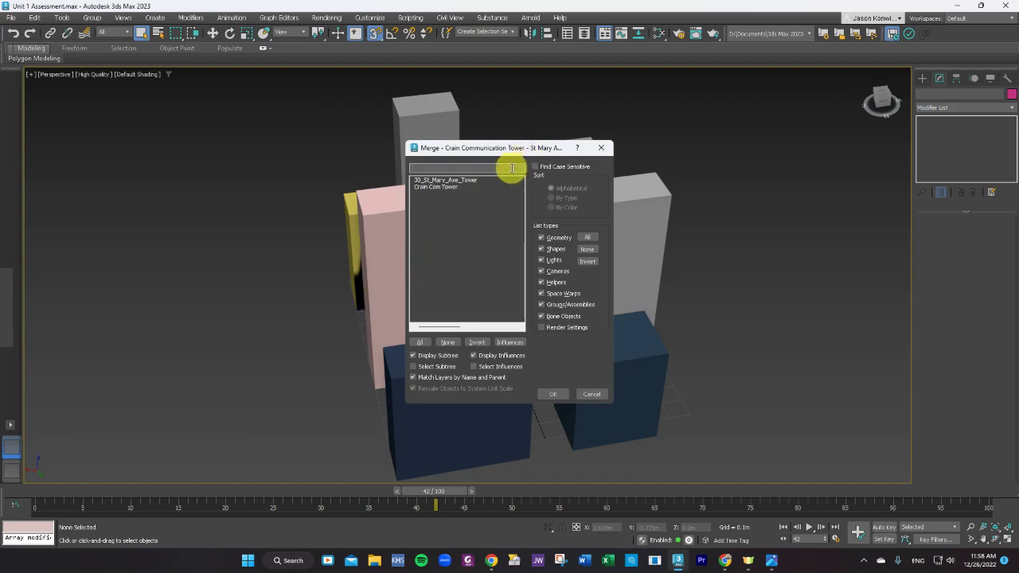
# - Merge the objects 30_St_Mary_Axe_Tower and Crain Com Tower into the scene
pyautogui.click(451, 180)
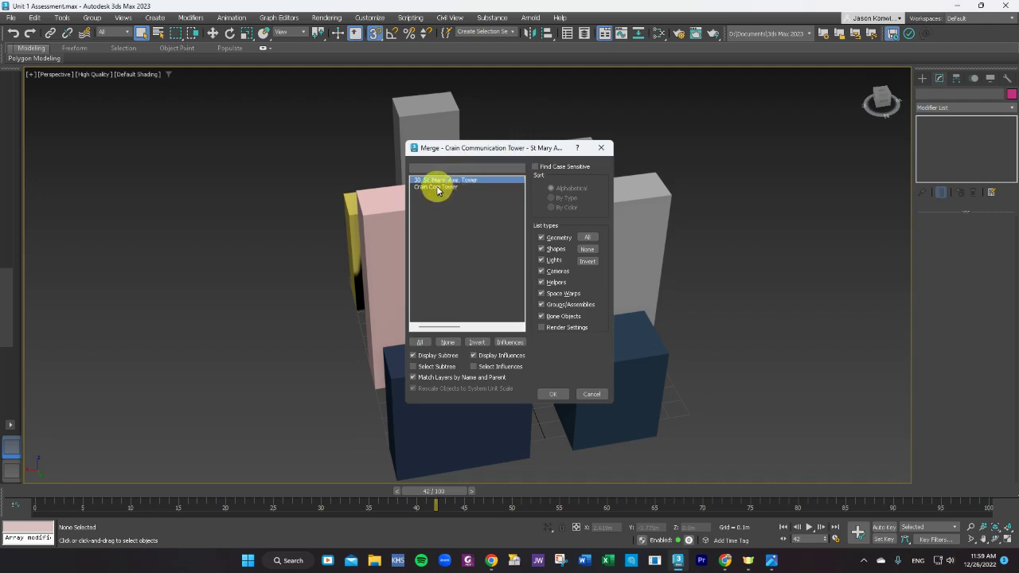
pyautogui.keyDown('ctrl'); pyautogui.click(436, 188); pyautogui.keyUp('ctrl')
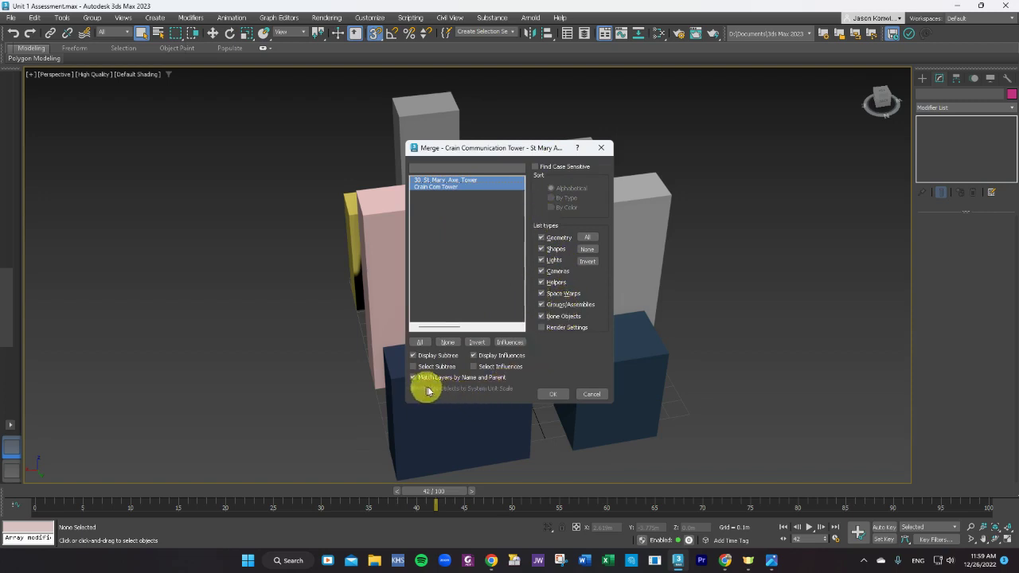
pyautogui.click(564, 395)
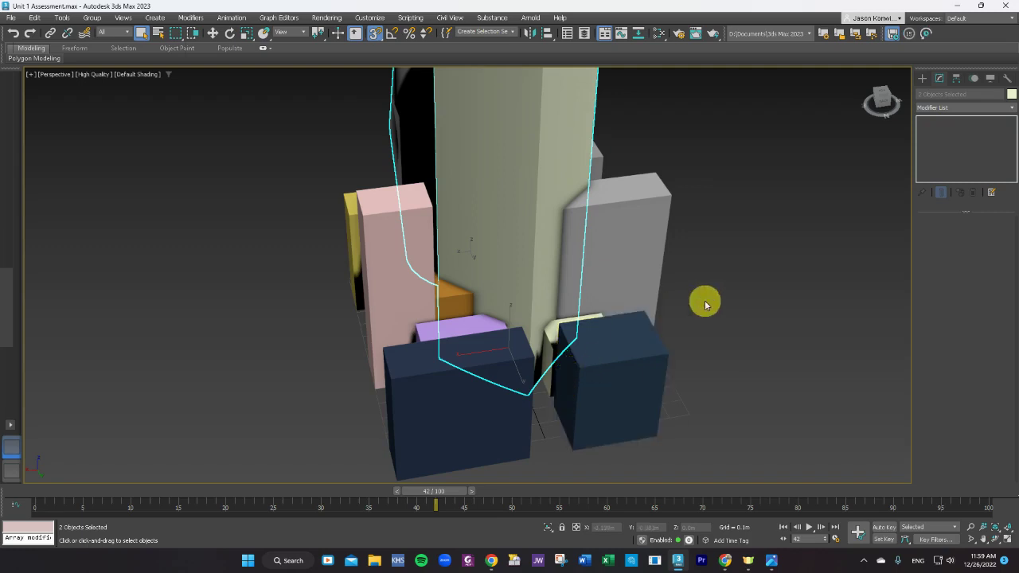
# - Move the two merged towers together out of the group of boxes to the open area beyond the pink and yellow boxes
pyautogui.scroll(-5, 705, 302)
pyautogui.scroll(3, 702, 309)
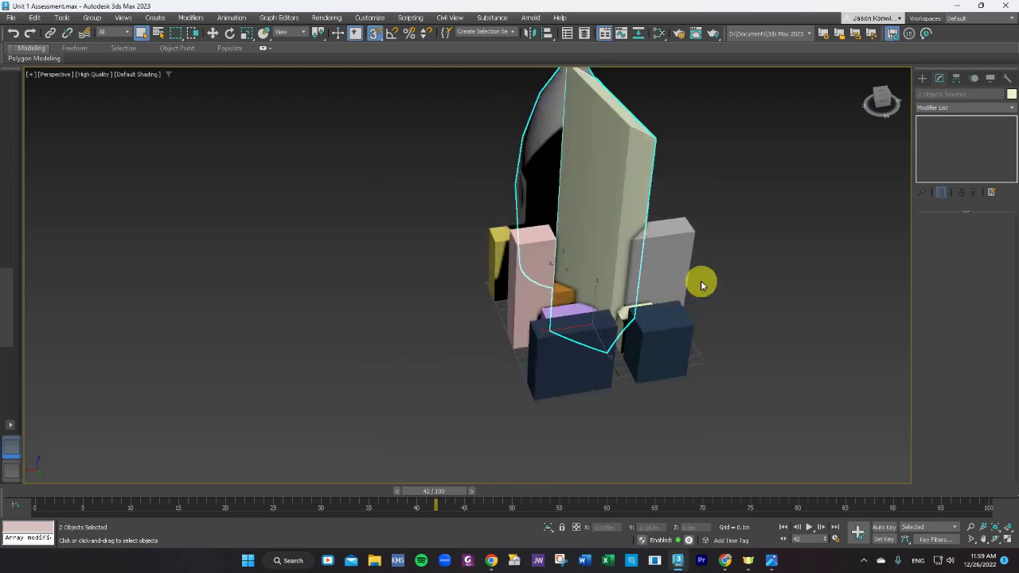
pyautogui.scroll(-4, 705, 255)
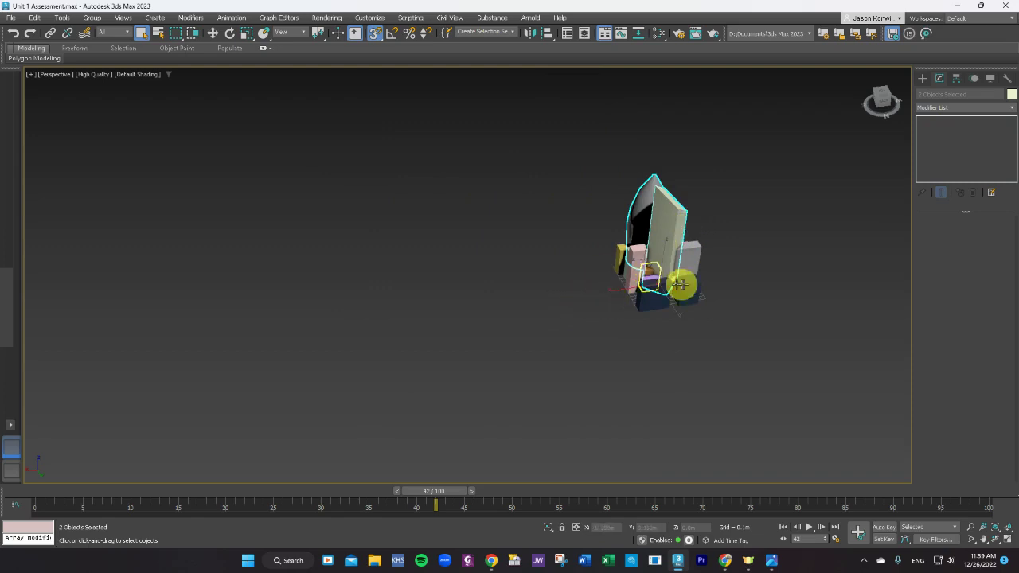
pyautogui.scroll(3, 678, 277)
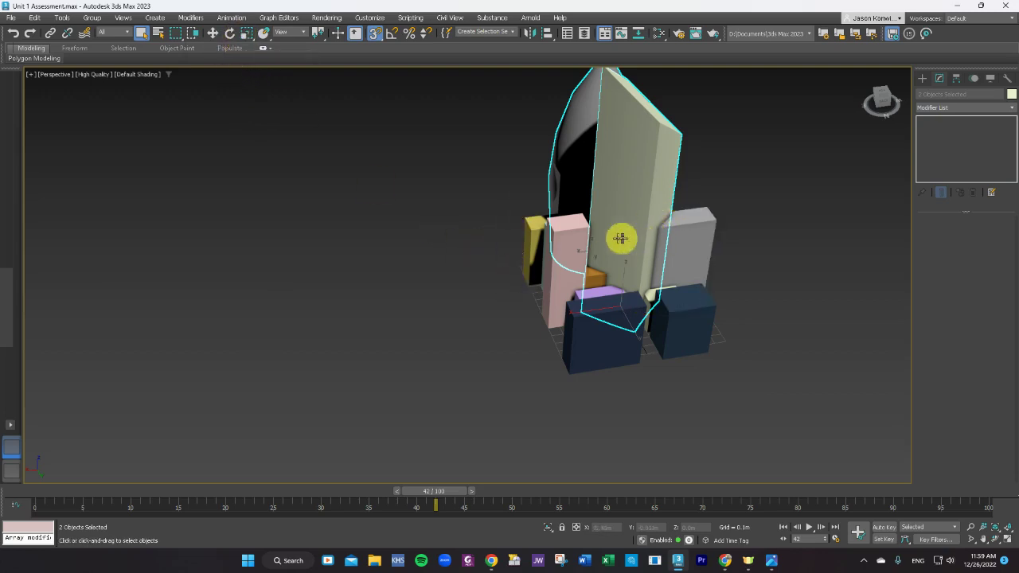
pyautogui.click(213, 35)
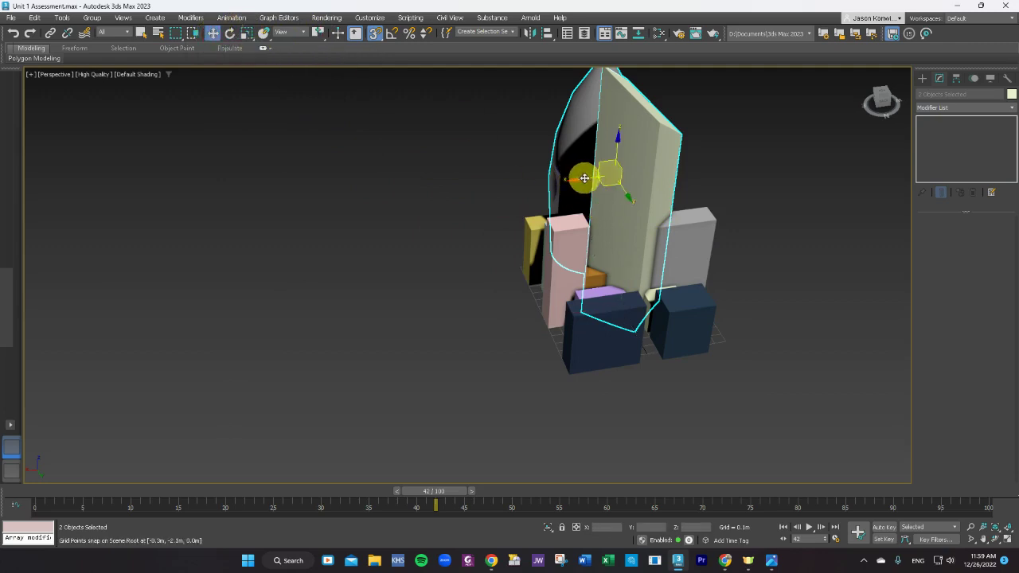
pyautogui.scroll(2, 585, 178)
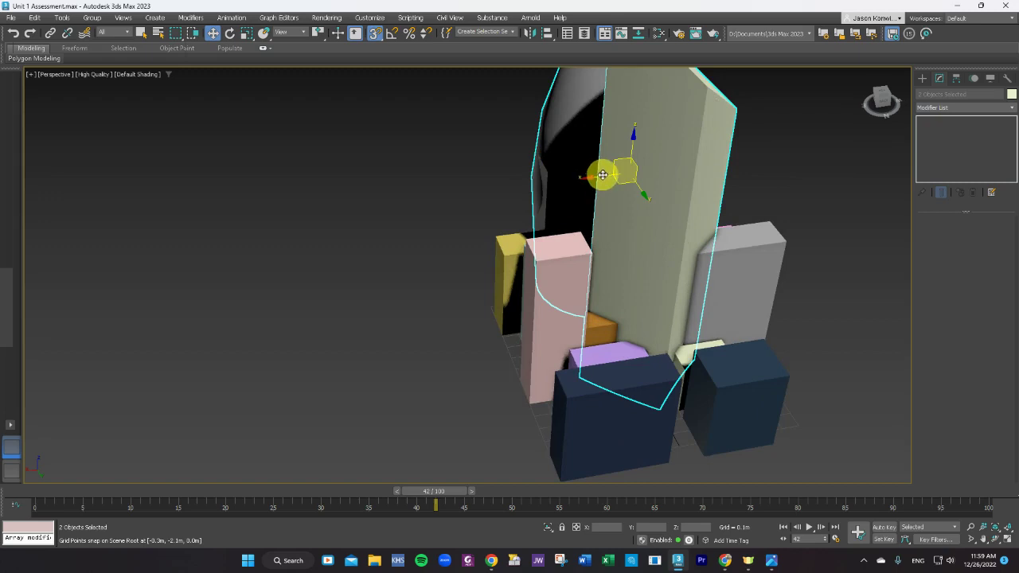
pyautogui.moveTo(602, 175); pyautogui.dragTo(354, 245)
pyautogui.scroll(-3, 389, 308)
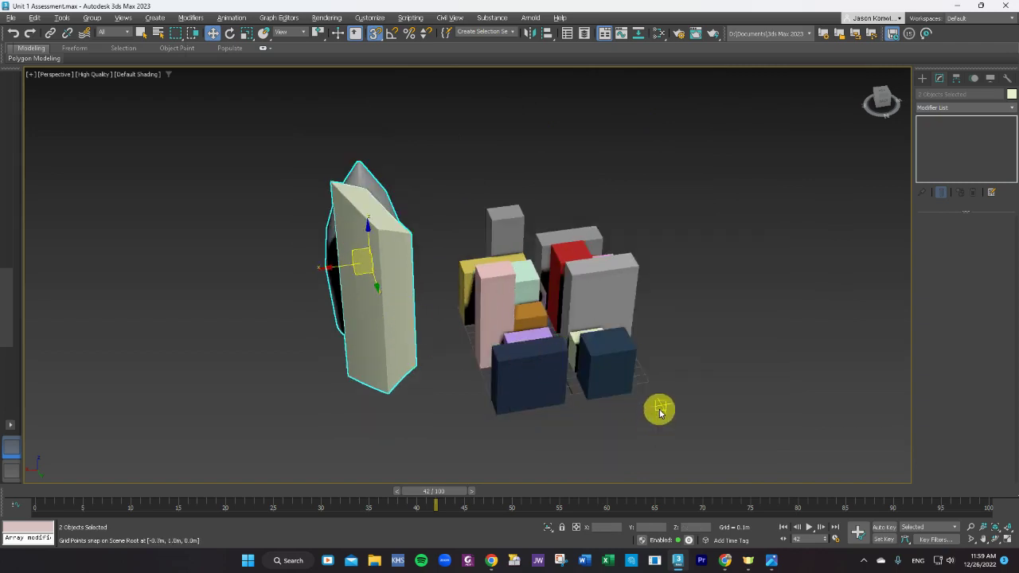
# - Restore the four-viewport layout and frame both merged towers with the boxes in the Top and Front views
pyautogui.scroll(2, 659, 410)
pyautogui.keyDown('alt'); pyautogui.moveTo(686, 393); pyautogui.dragTo(594, 359, button='middle'); pyautogui.keyUp('alt')
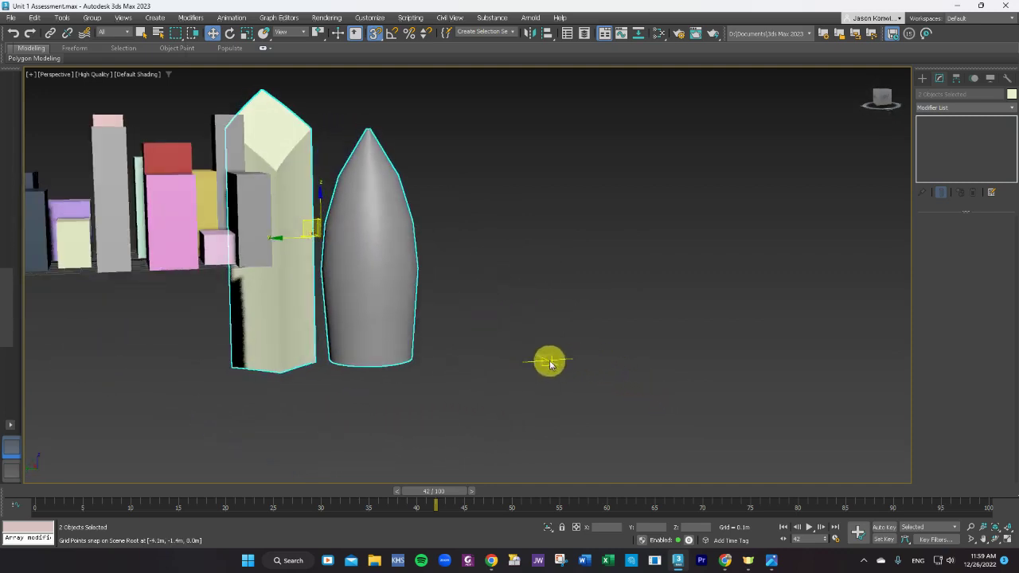
pyautogui.click(28, 74)
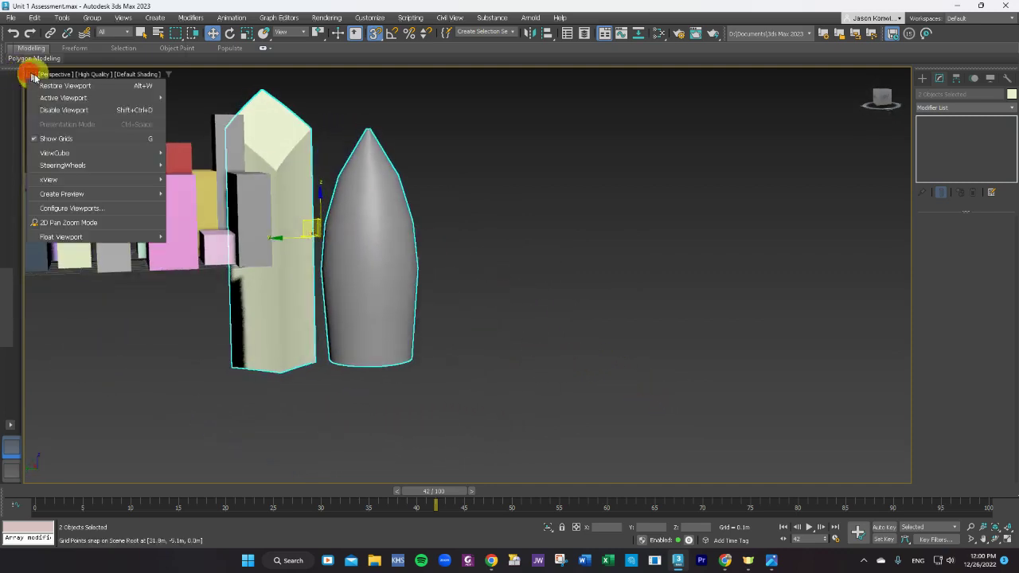
pyautogui.click(40, 84)
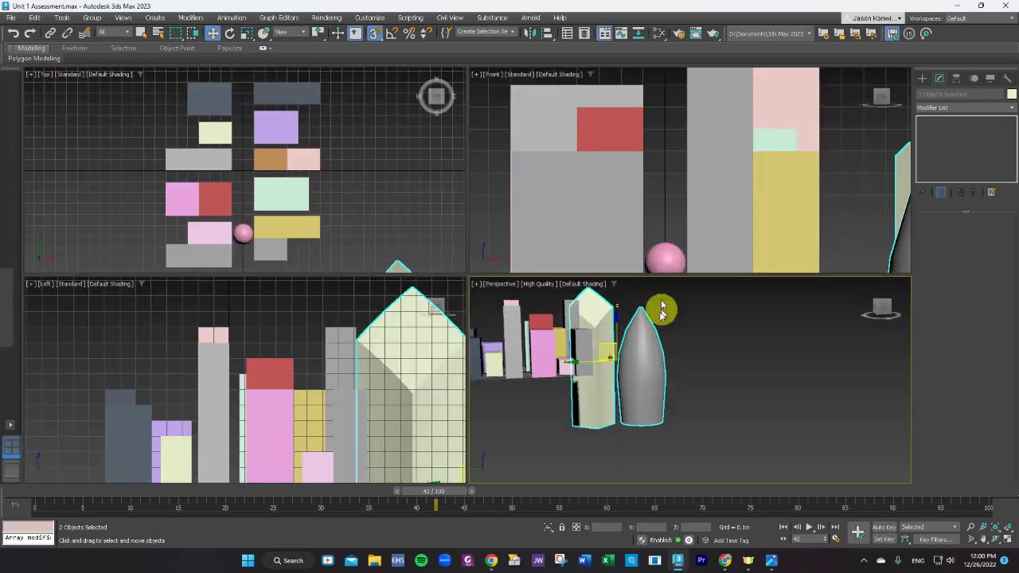
pyautogui.scroll(-4, 619, 211)
pyautogui.scroll(-2, 757, 175)
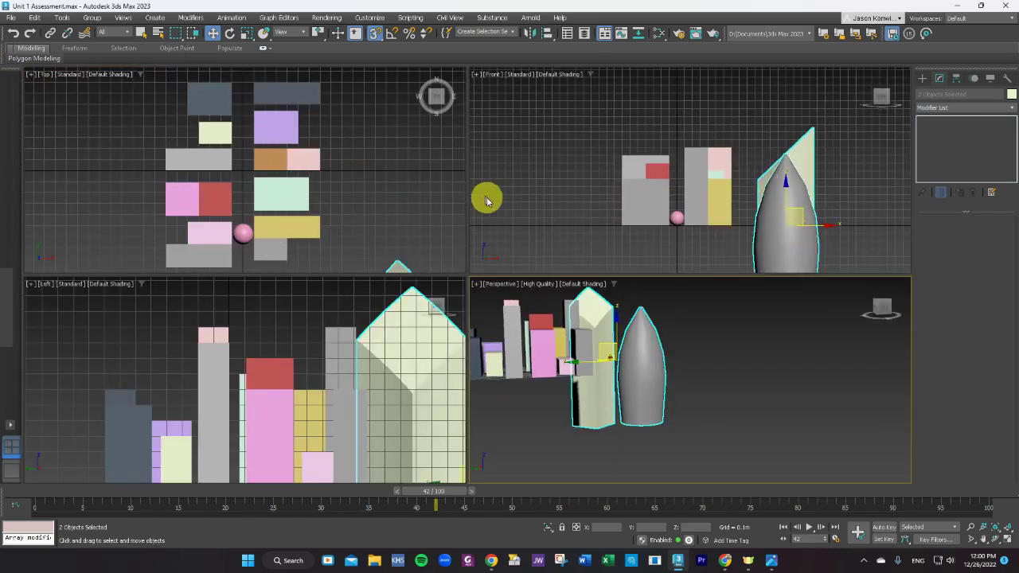
pyautogui.scroll(-4, 368, 196)
pyautogui.moveTo(413, 233); pyautogui.dragTo(343, 189, button='middle')
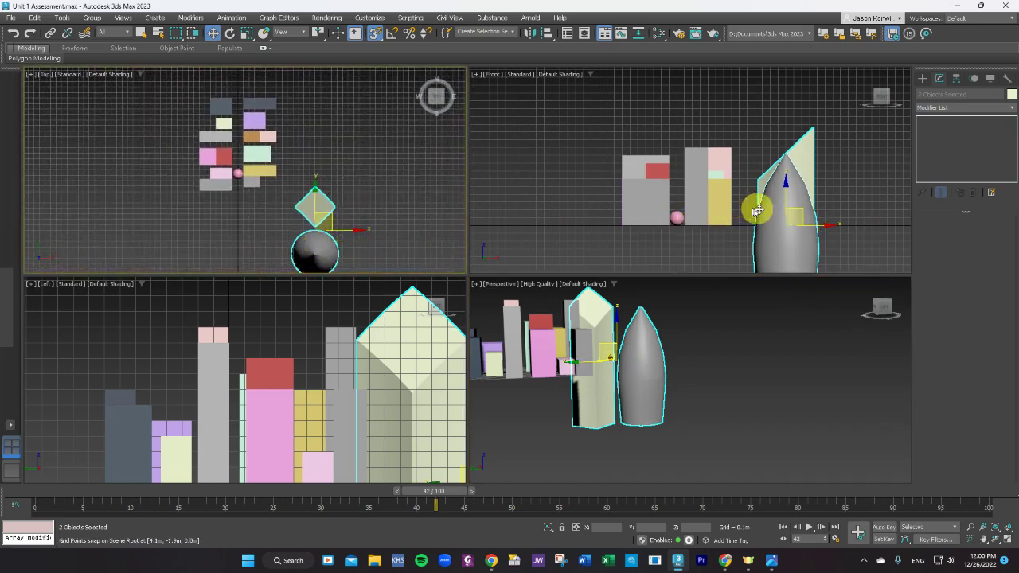
pyautogui.moveTo(832, 223); pyautogui.dragTo(812, 170, button='middle')
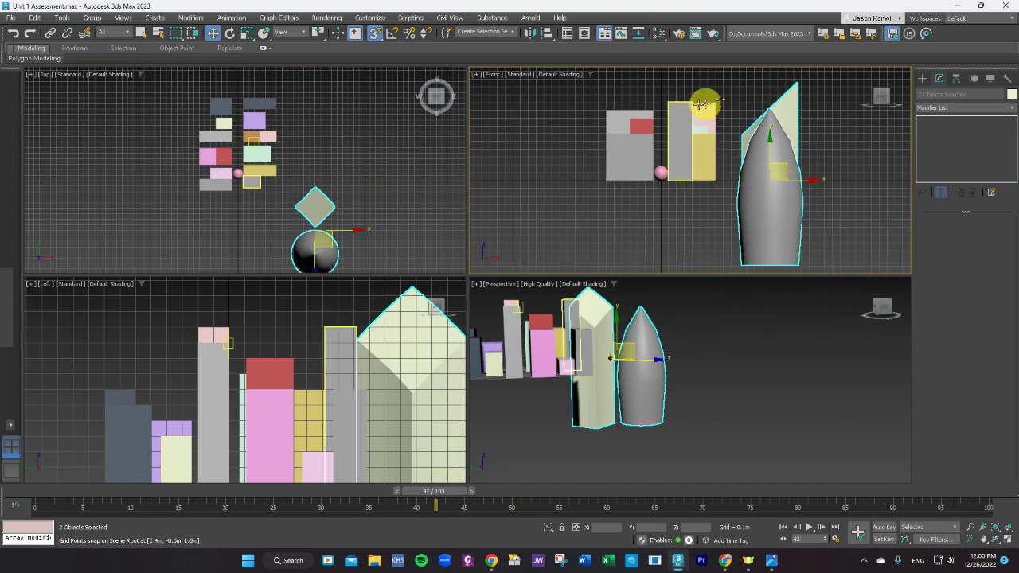
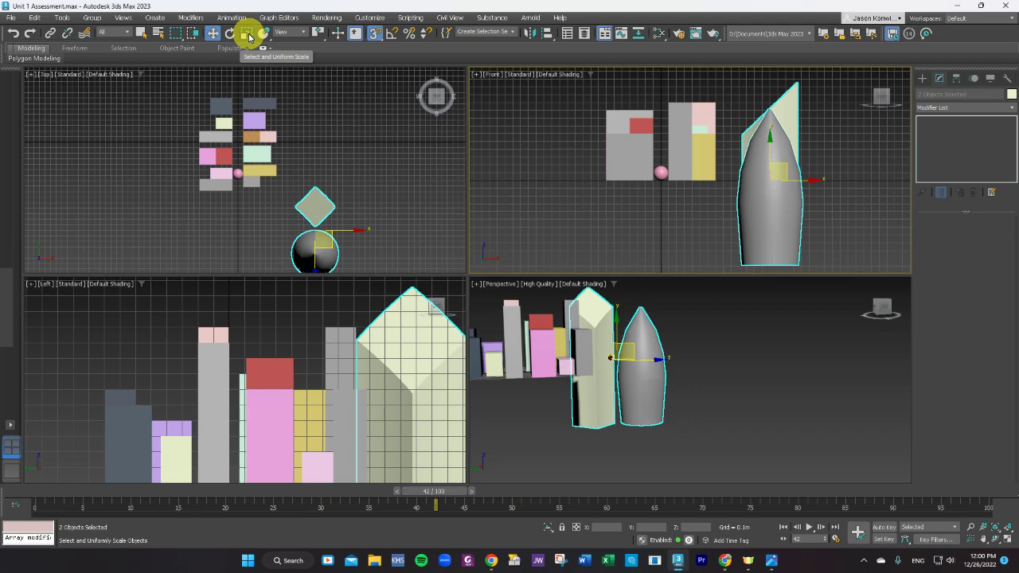
# - Try to shorten the two merged towers by scaling them along the vertical axis only
pyautogui.moveTo(247, 34); pyautogui.dragTo(255, 42)
pyautogui.click(247, 35)
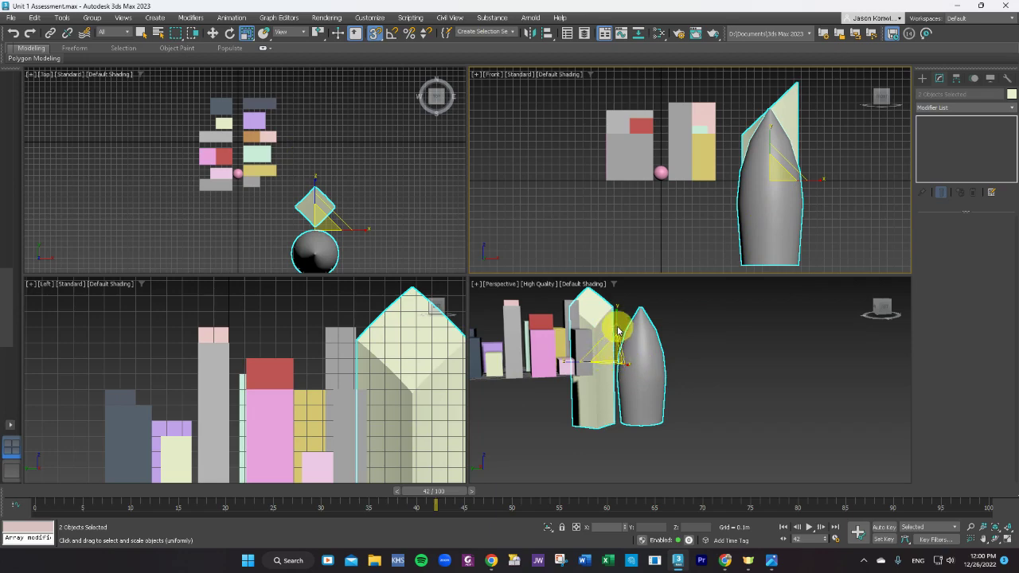
pyautogui.click(618, 317)
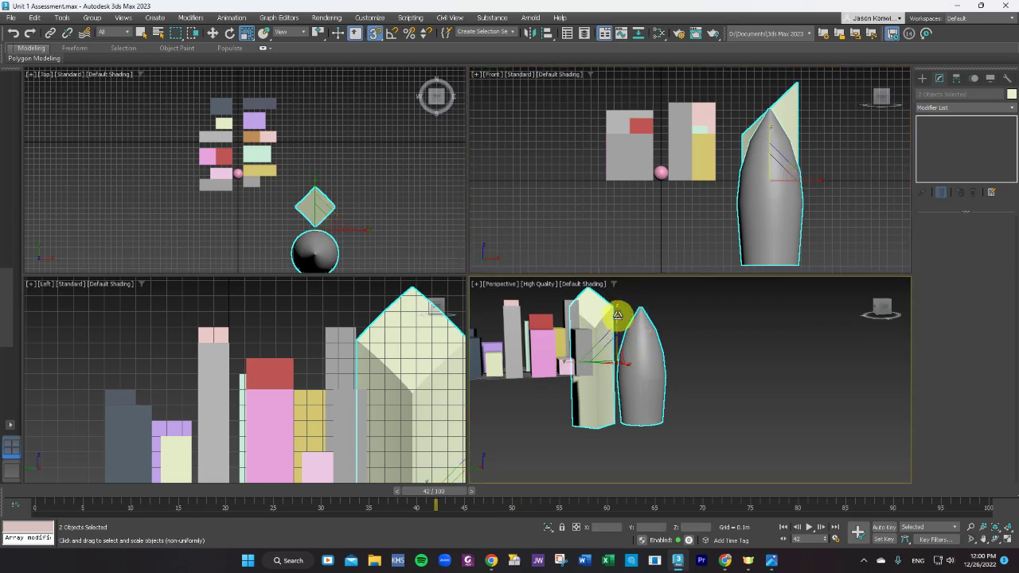
pyautogui.moveTo(616, 315); pyautogui.dragTo(587, 328)
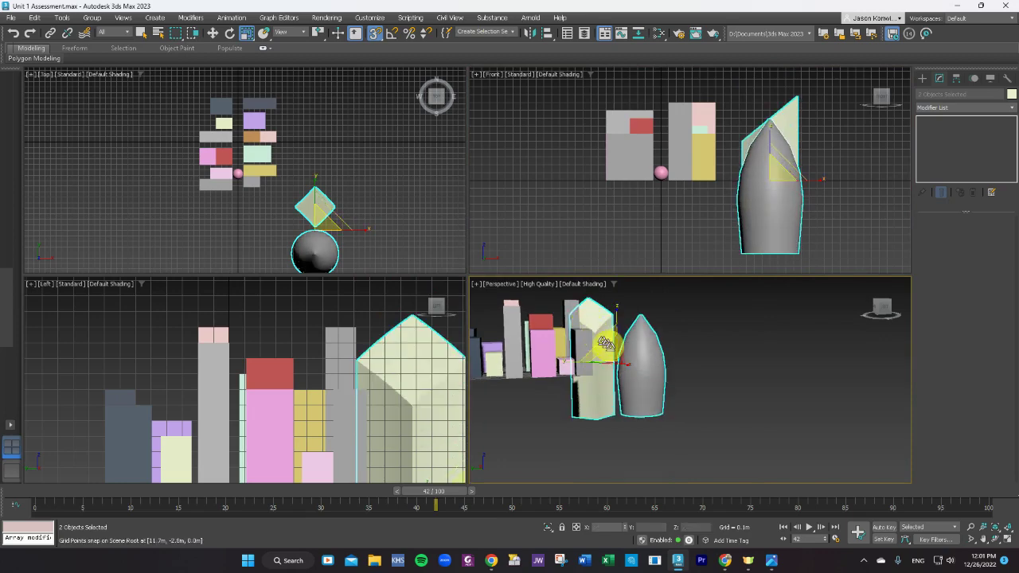
pyautogui.moveTo(628, 359); pyautogui.dragTo(546, 386)
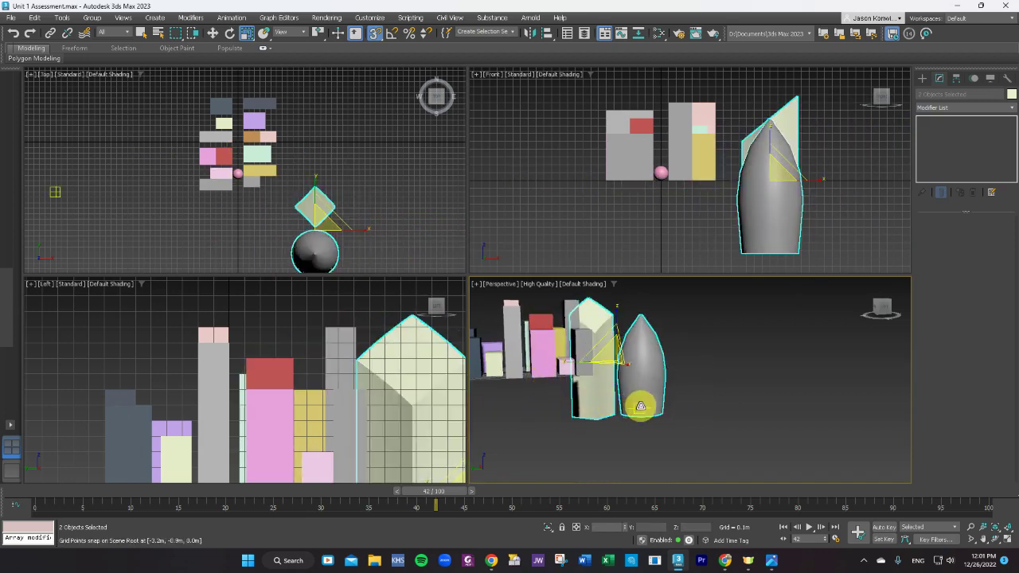
pyautogui.moveTo(640, 407); pyautogui.dragTo(642, 405)
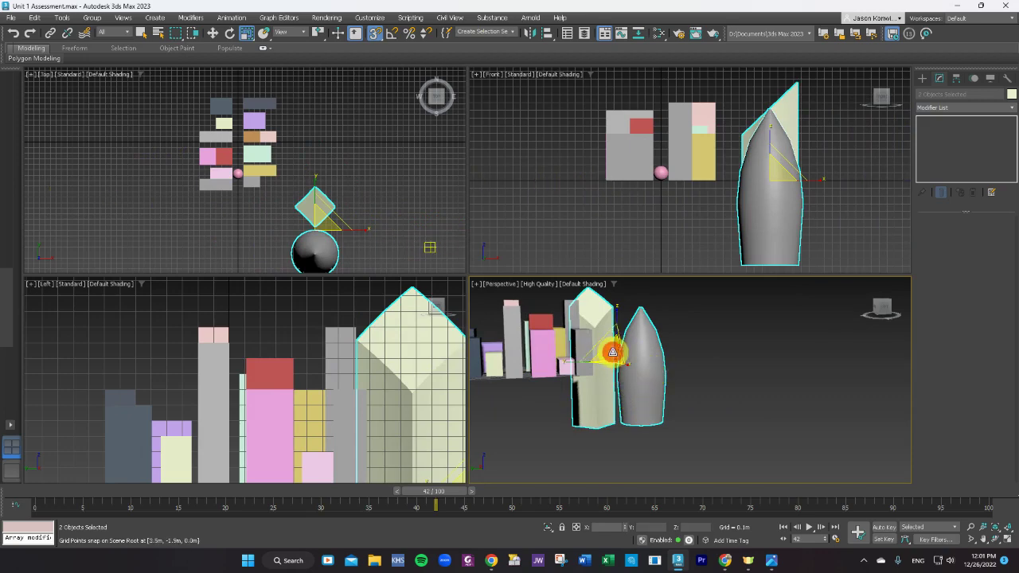
# - Scale the two merged towers together uniformly down to about half their size
pyautogui.moveTo(612, 352); pyautogui.dragTo(608, 406)
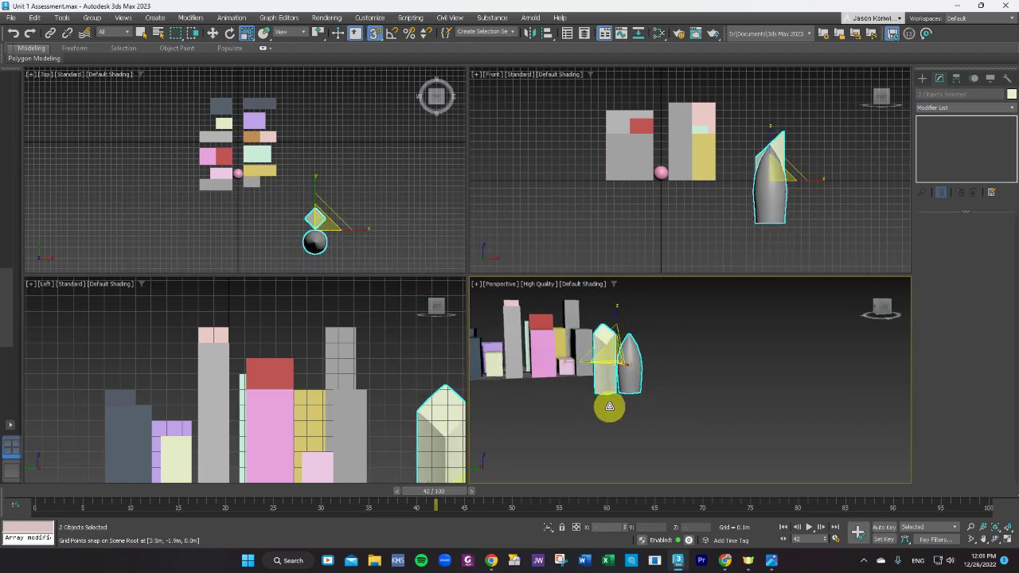
pyautogui.scroll(3, 631, 419)
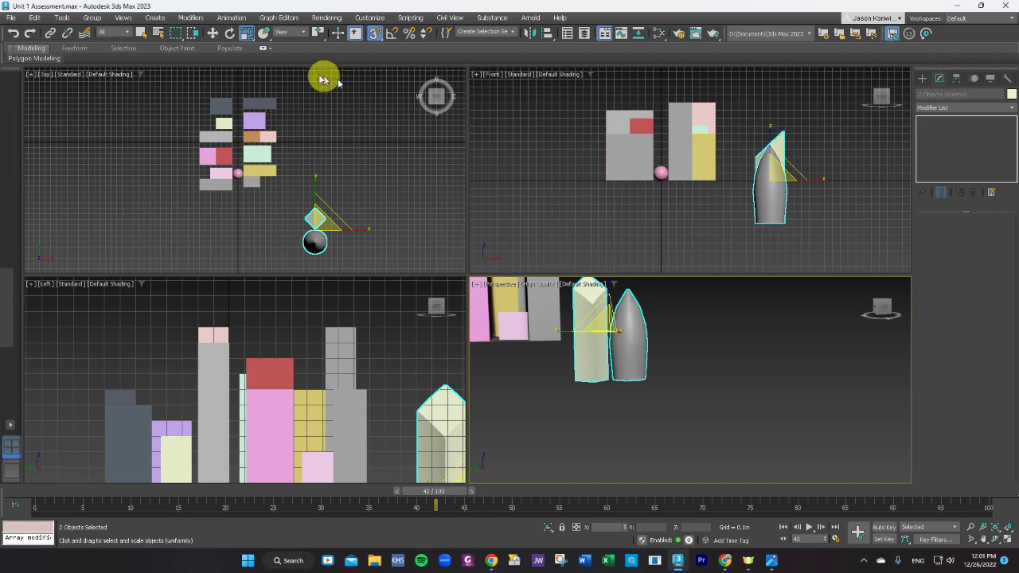
# - Use Affect Pivot Only to put the move gizmo at the base of the two towers, and end pivot editing
pyautogui.click(213, 33)
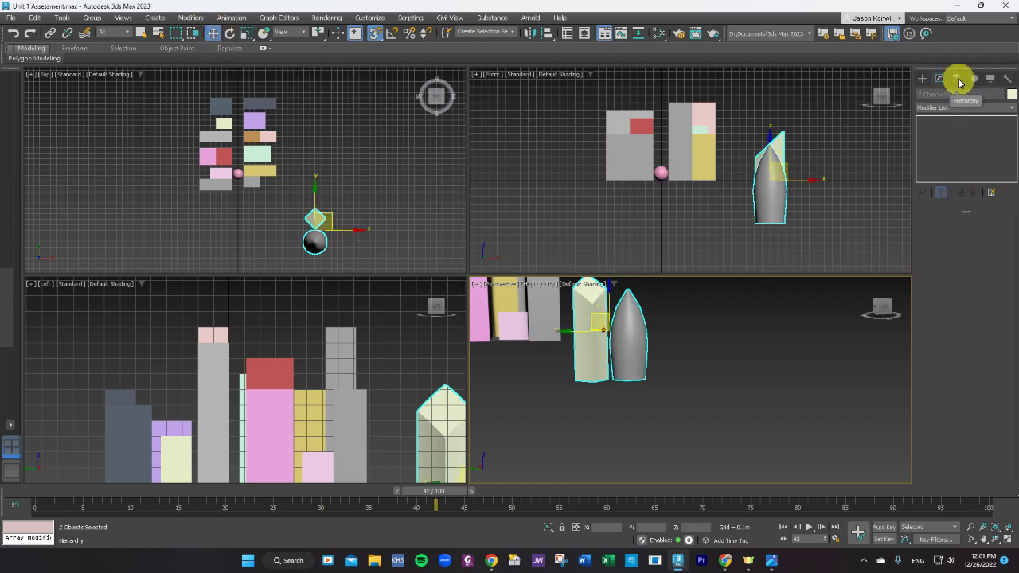
pyautogui.click(957, 79)
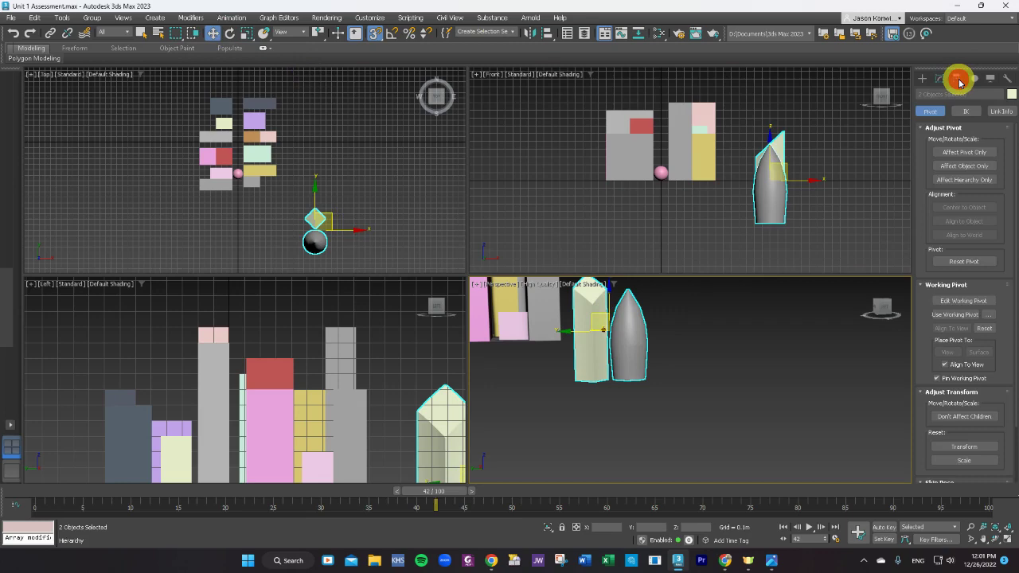
pyautogui.click(963, 165)
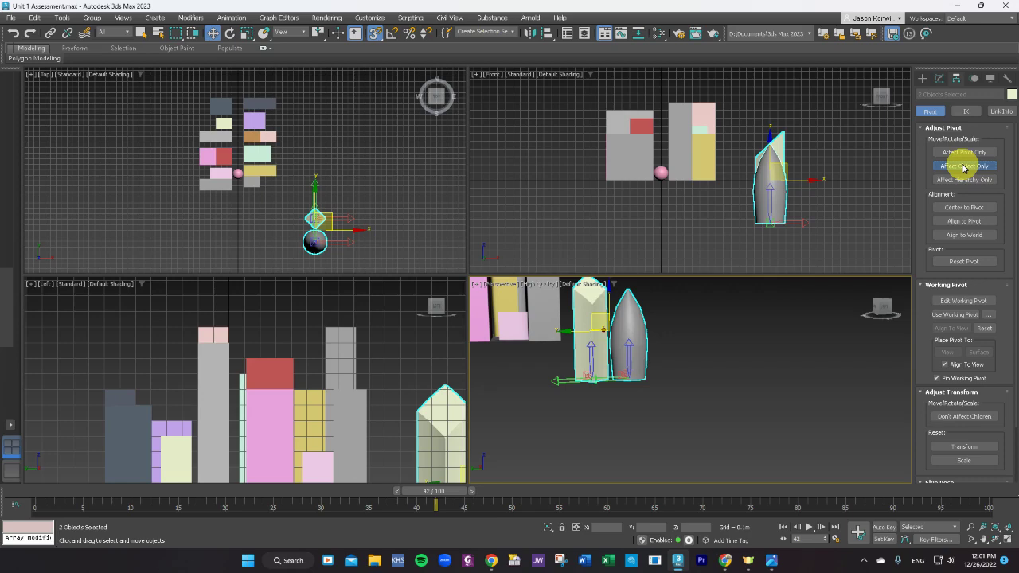
pyautogui.click(963, 165)
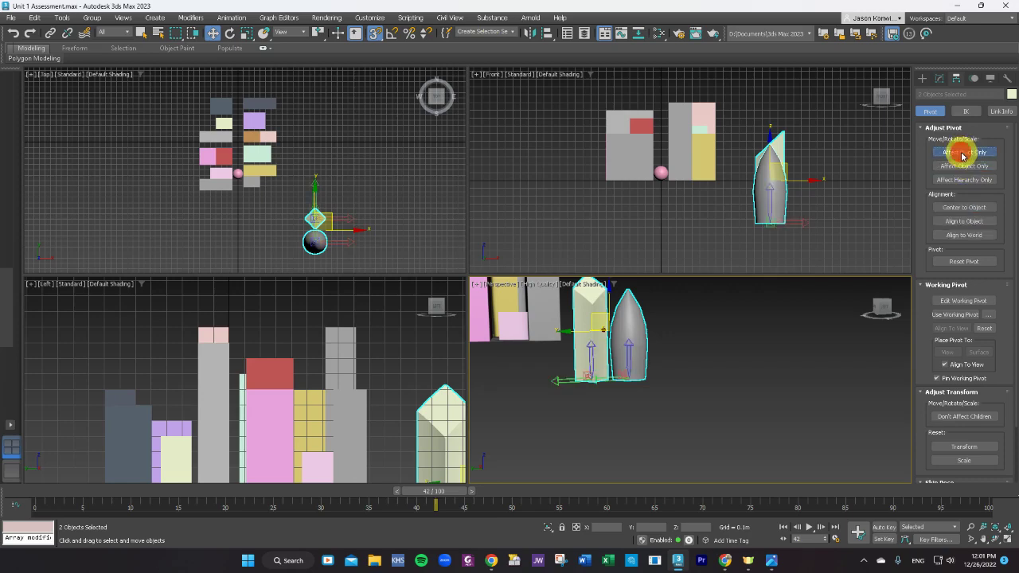
pyautogui.click(963, 153)
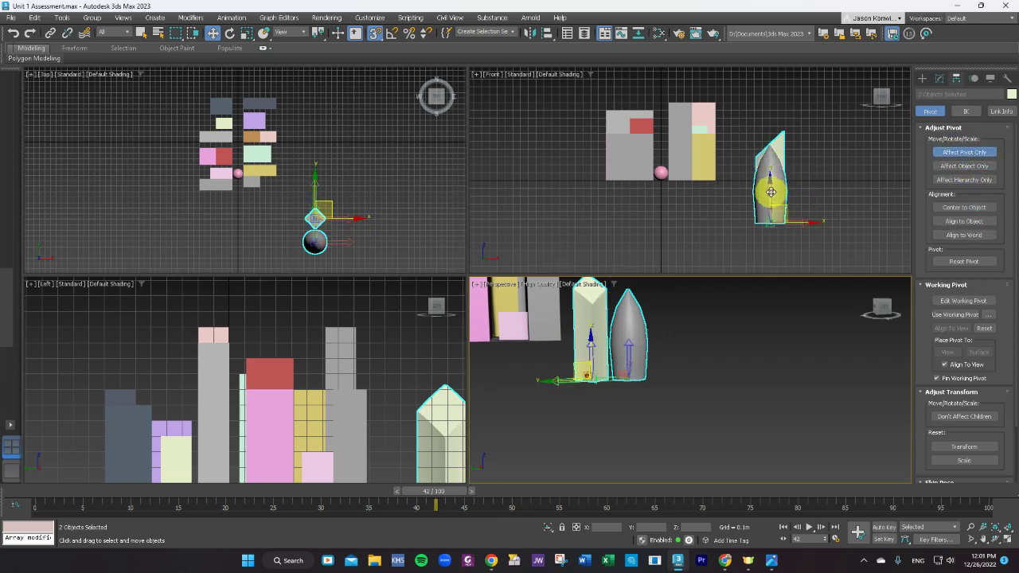
pyautogui.click(769, 190)
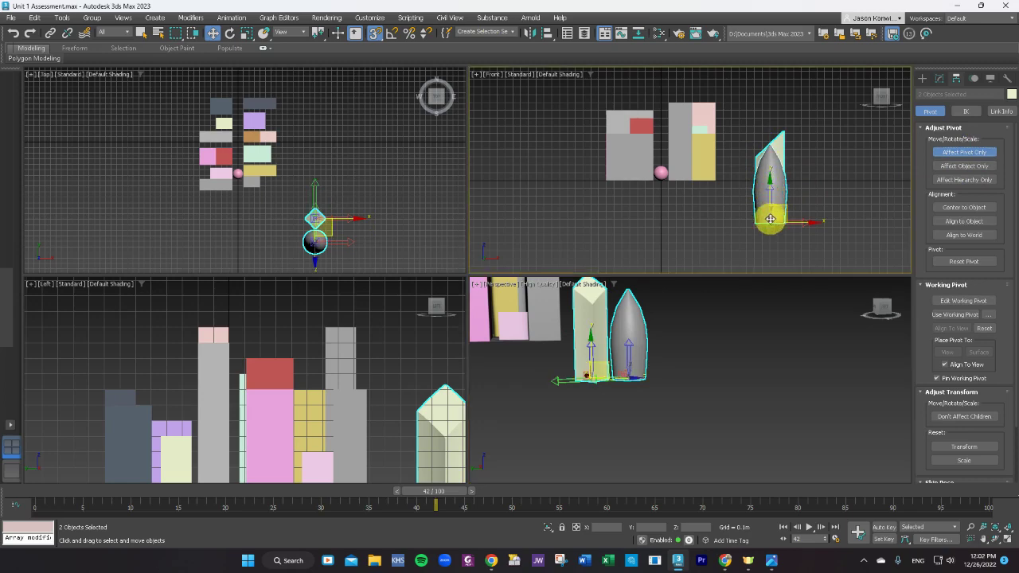
pyautogui.click(958, 152)
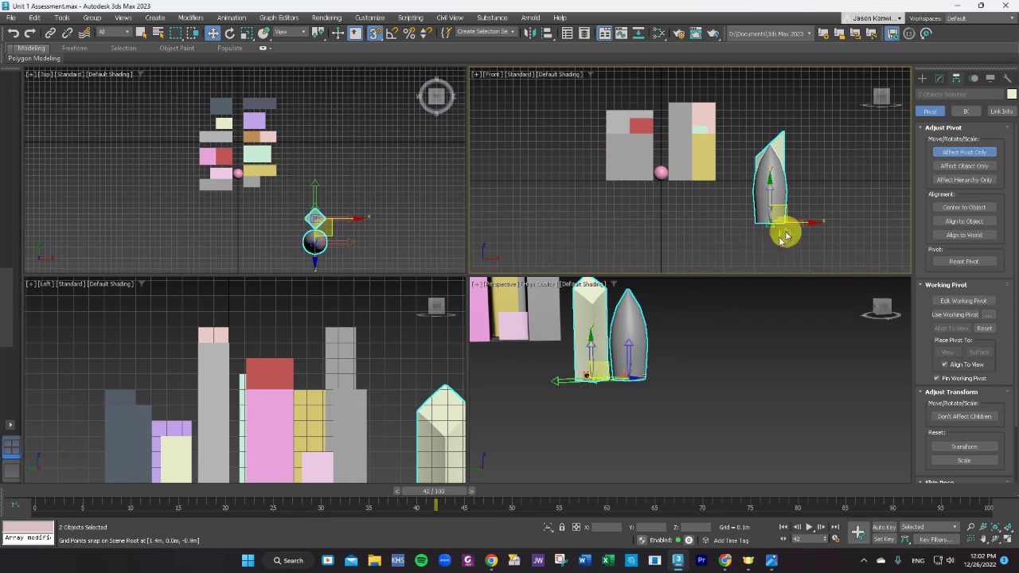
pyautogui.scroll(3, 804, 222)
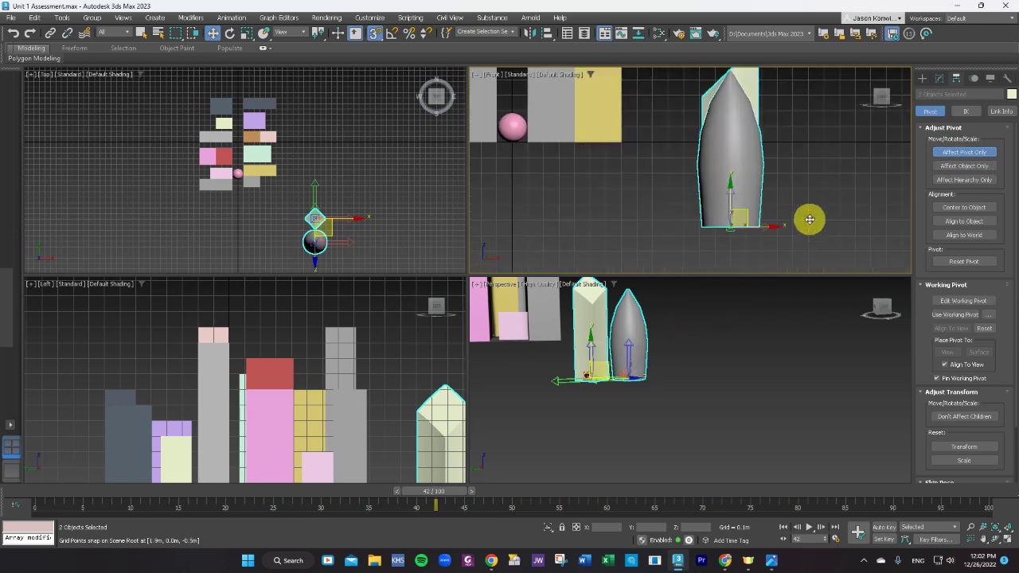
pyautogui.click(944, 151)
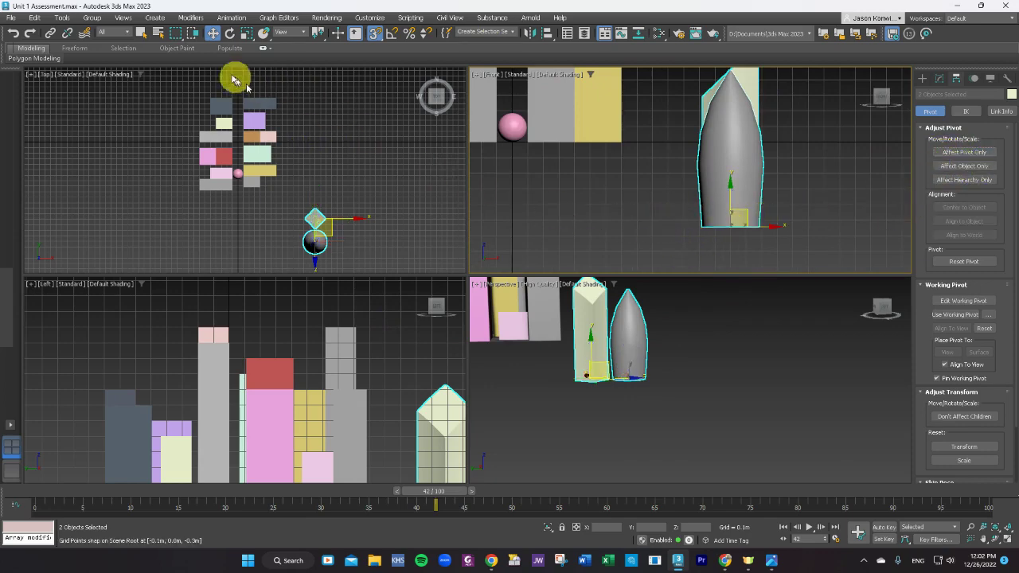
# - Raise the two towers in the Front view so their bases snap to the ground line of the boxes
pyautogui.click(213, 34)
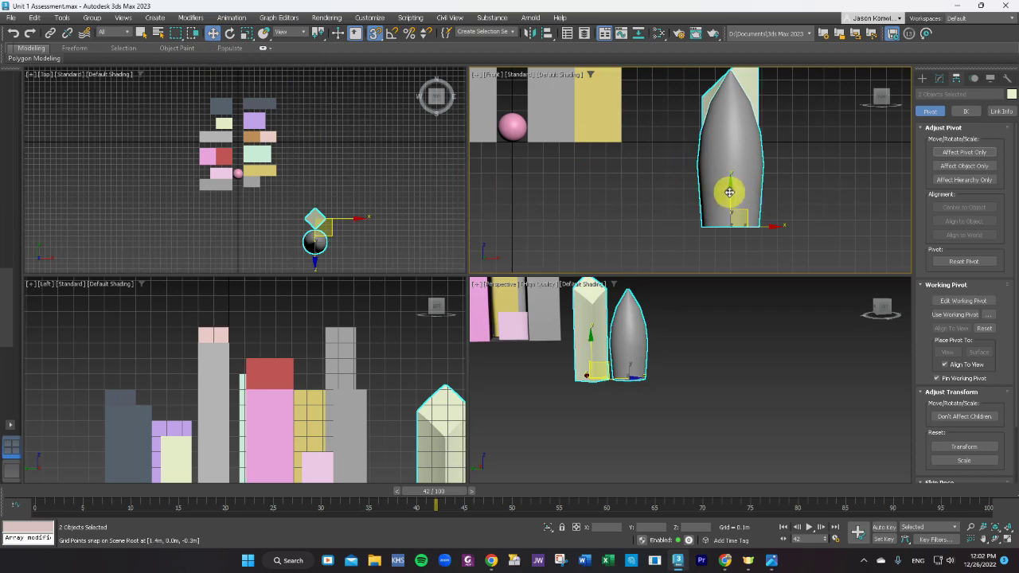
pyautogui.moveTo(730, 195); pyautogui.dragTo(720, 142)
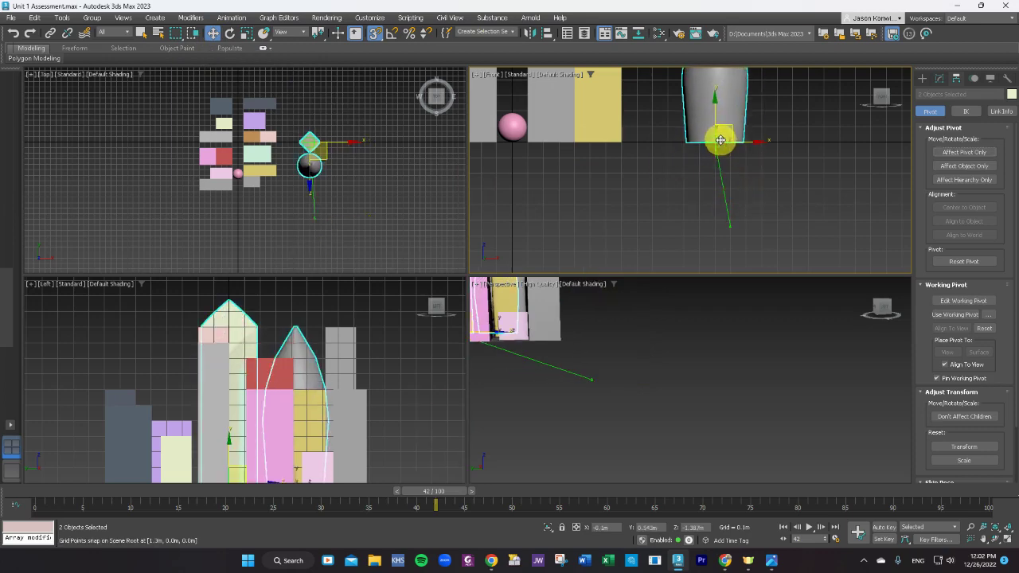
pyautogui.click(380, 35)
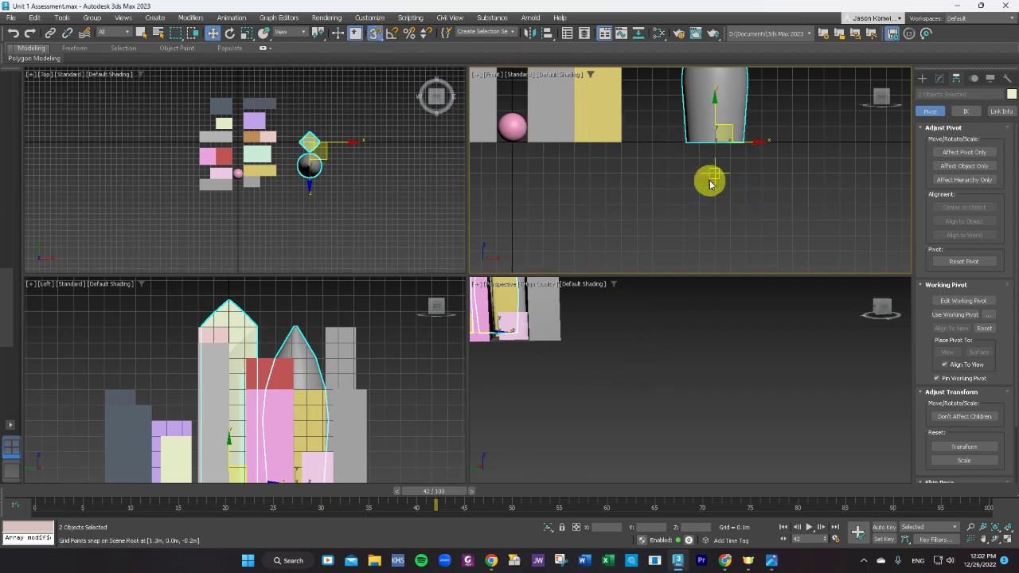
pyautogui.scroll(-2, 711, 187)
pyautogui.scroll(-1, 711, 187)
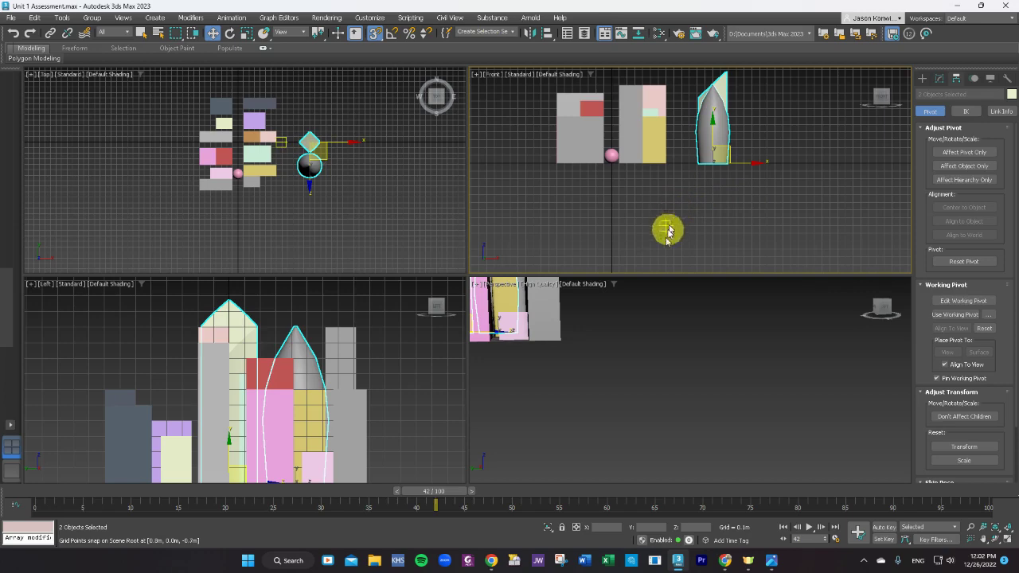
# - Play the animation to examine the ball's route and the two towers in the Perspective and Top views, and stop playback
pyautogui.moveTo(605, 358); pyautogui.dragTo(696, 412, button='middle')
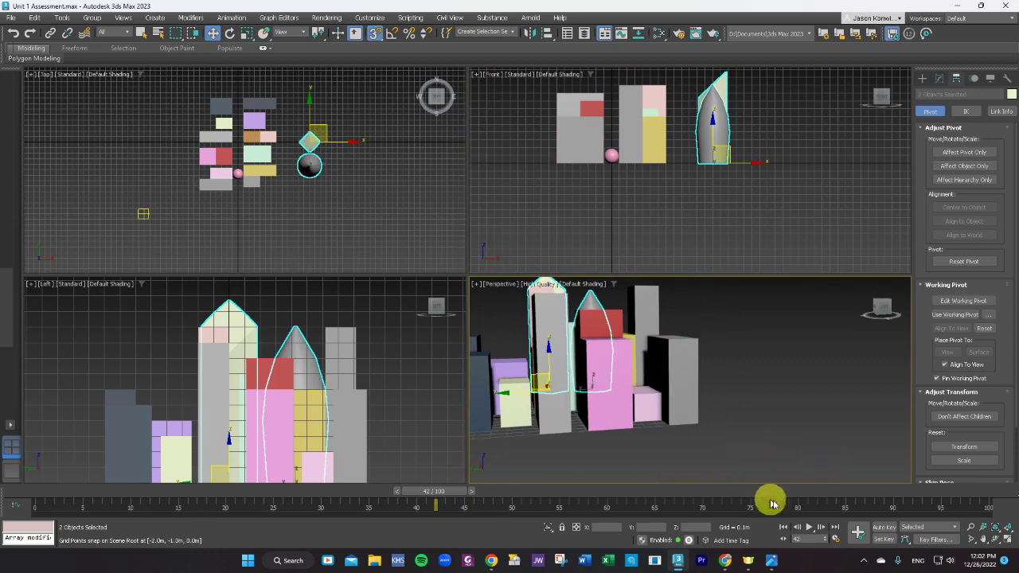
pyautogui.click(809, 527)
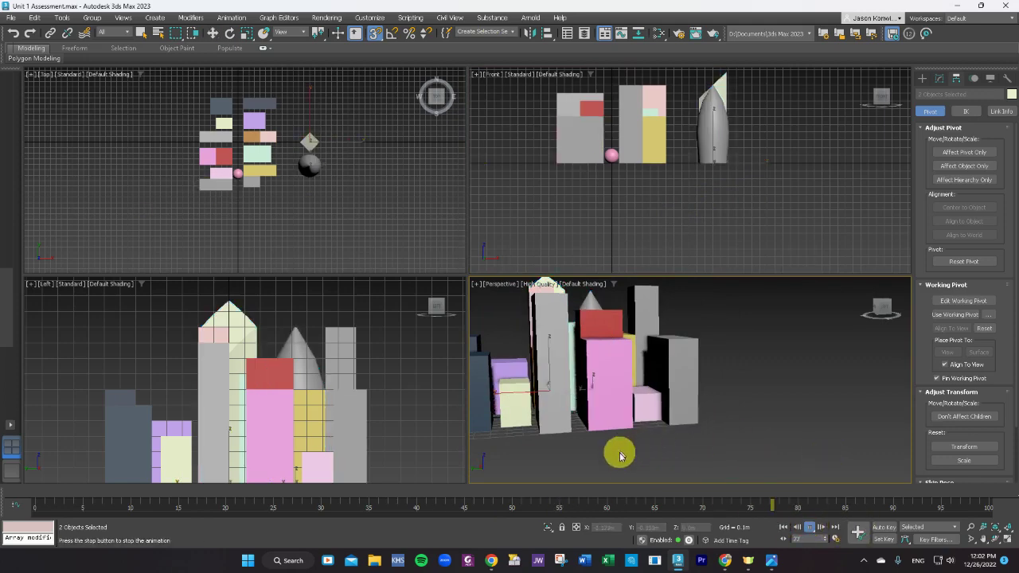
pyautogui.keyDown('alt'); pyautogui.moveTo(612, 461); pyautogui.dragTo(688, 476, button='middle'); pyautogui.keyUp('alt')
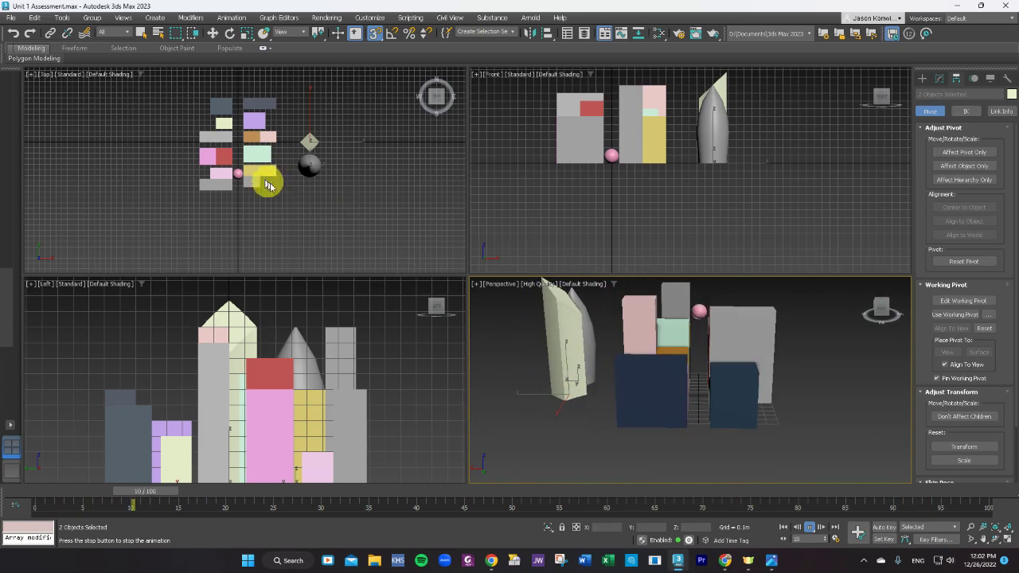
pyautogui.scroll(5, 268, 177)
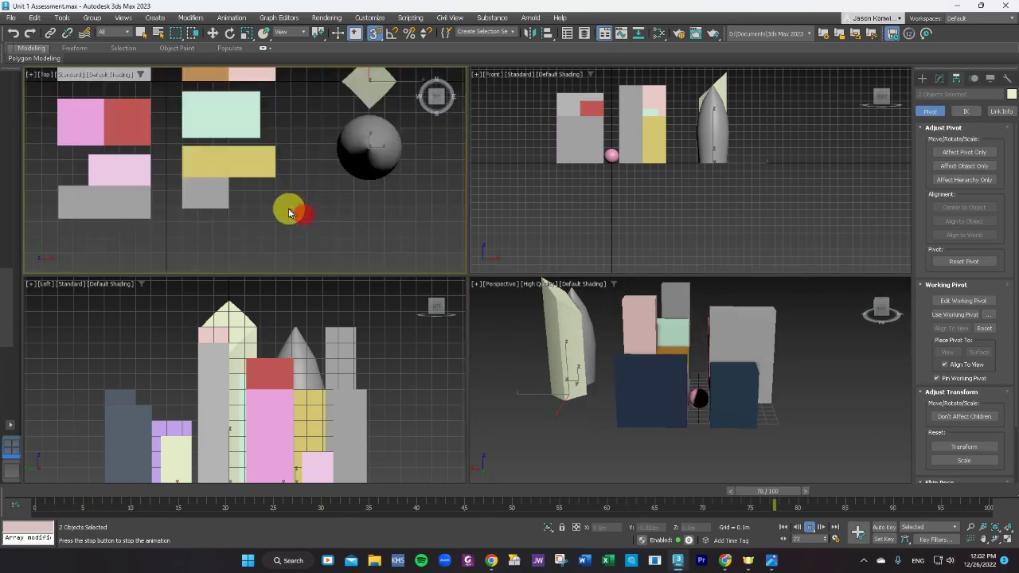
pyautogui.scroll(2, 352, 221)
pyautogui.moveTo(352, 220); pyautogui.dragTo(421, 238, button='middle')
pyautogui.scroll(-5, 378, 211)
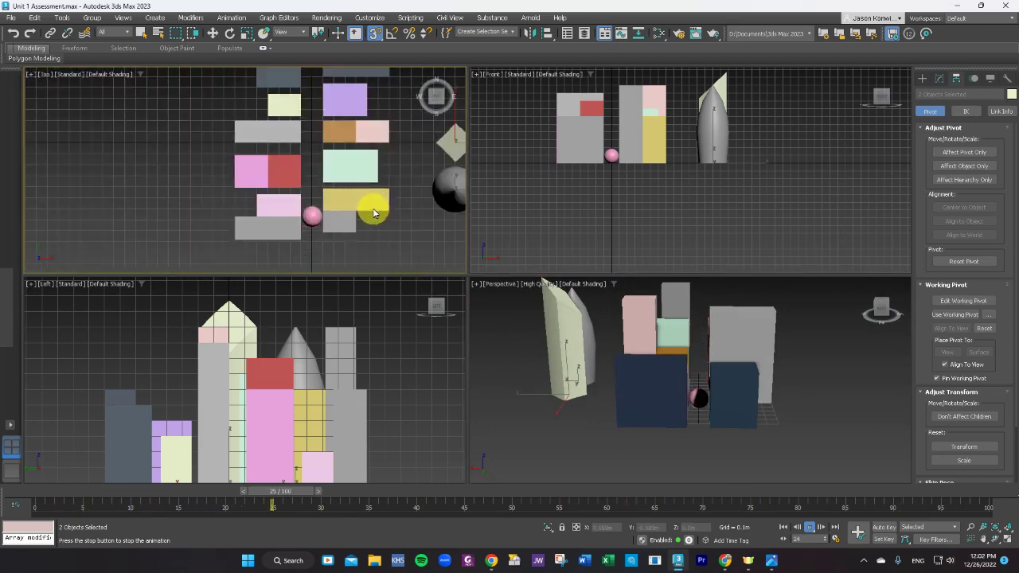
pyautogui.scroll(-2, 374, 208)
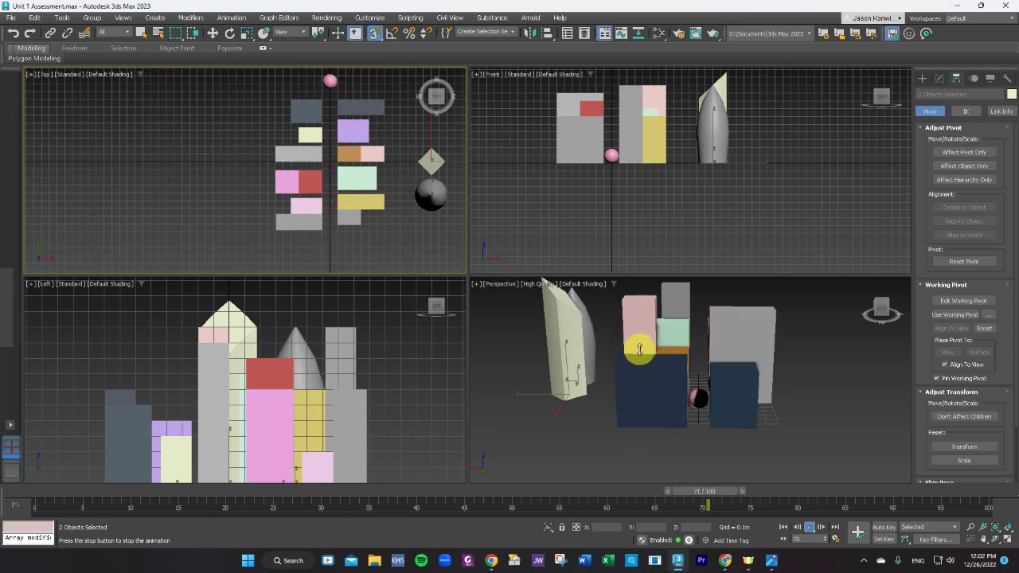
pyautogui.click(639, 333)
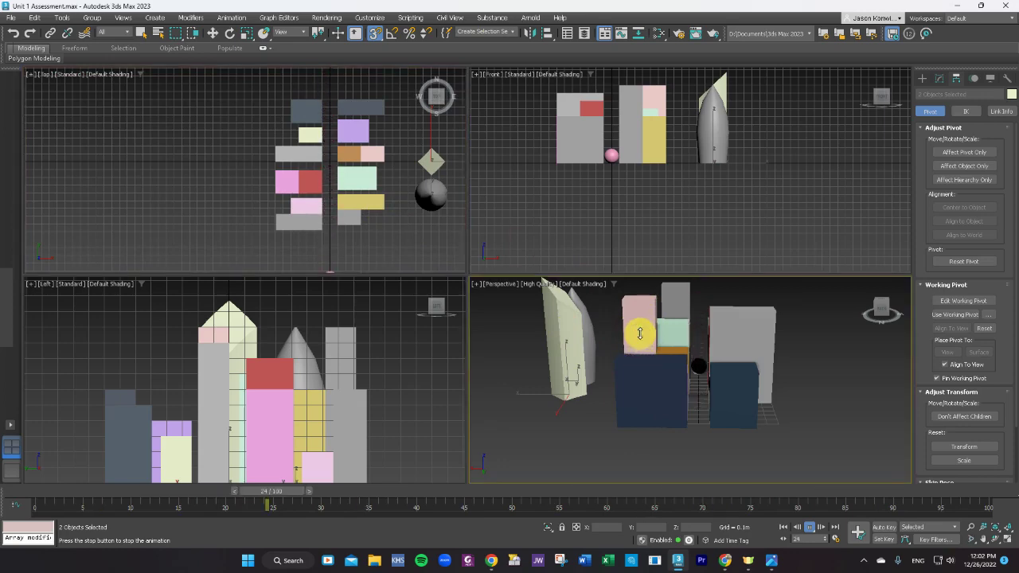
pyautogui.click(810, 527)
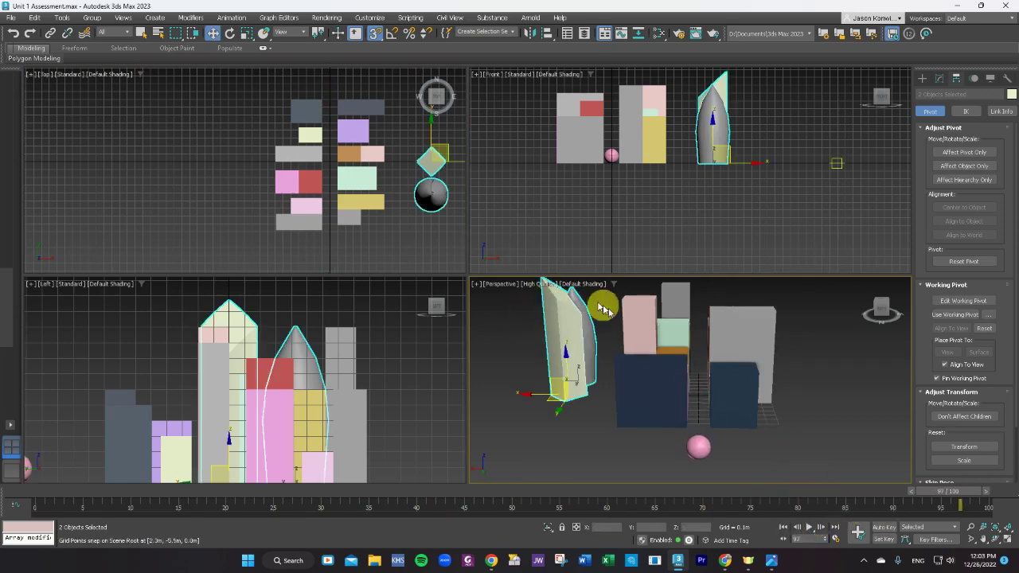
# - Delete the tall light-pink box and move the Crain tower into its place in the Top view
pyautogui.click(641, 318)
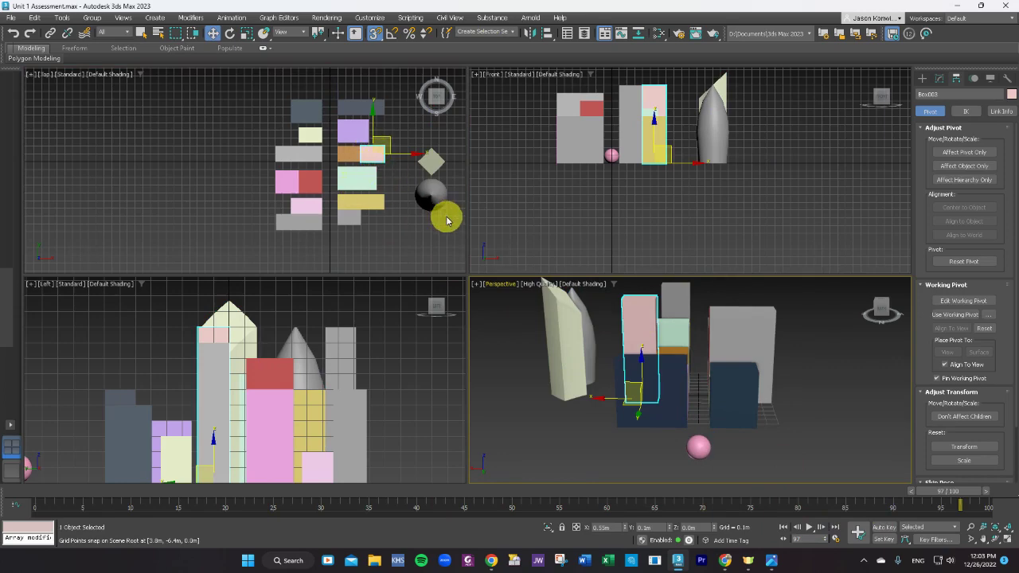
pyautogui.press('Delete')
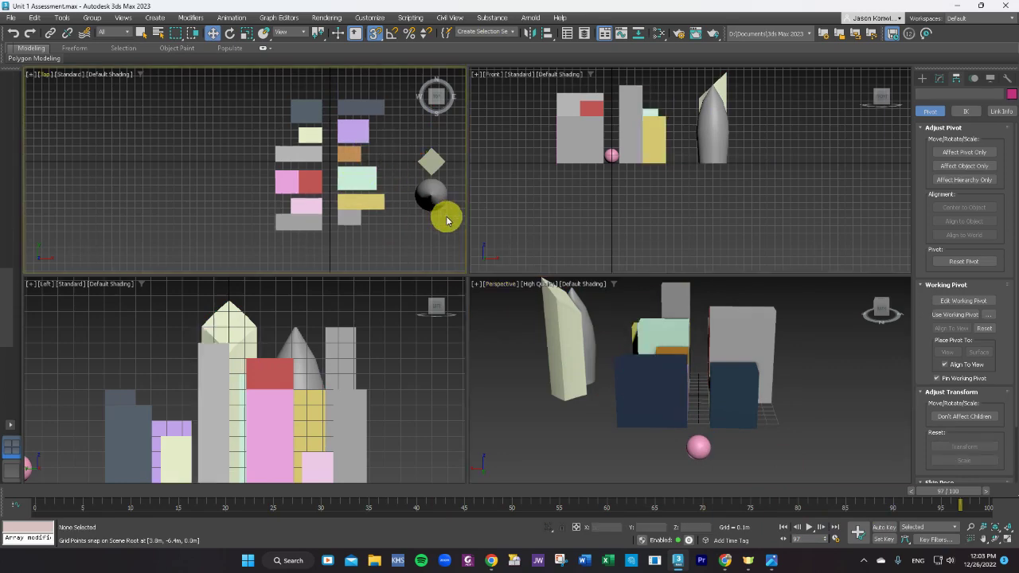
pyautogui.click(430, 164)
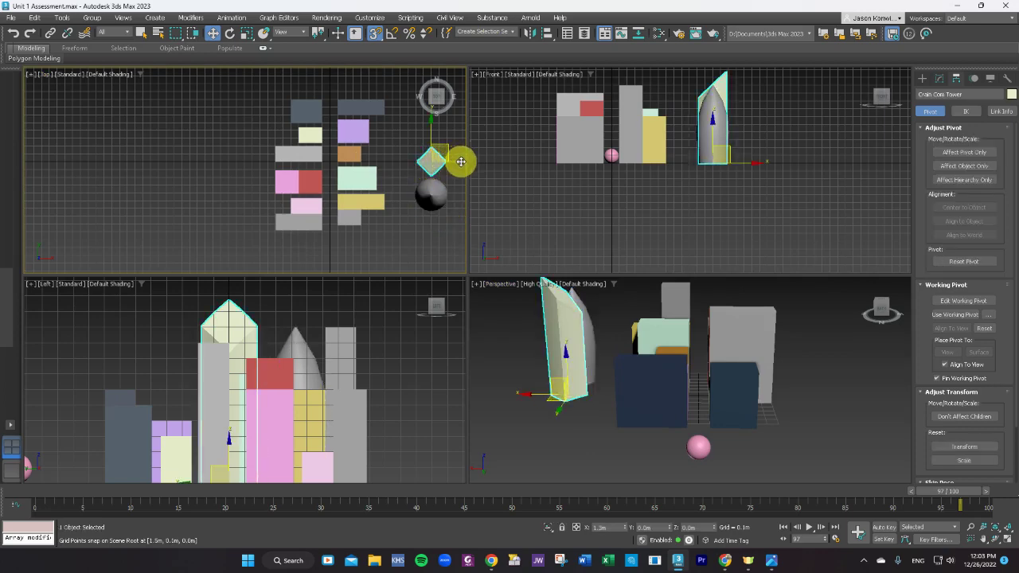
pyautogui.moveTo(460, 161); pyautogui.dragTo(377, 155)
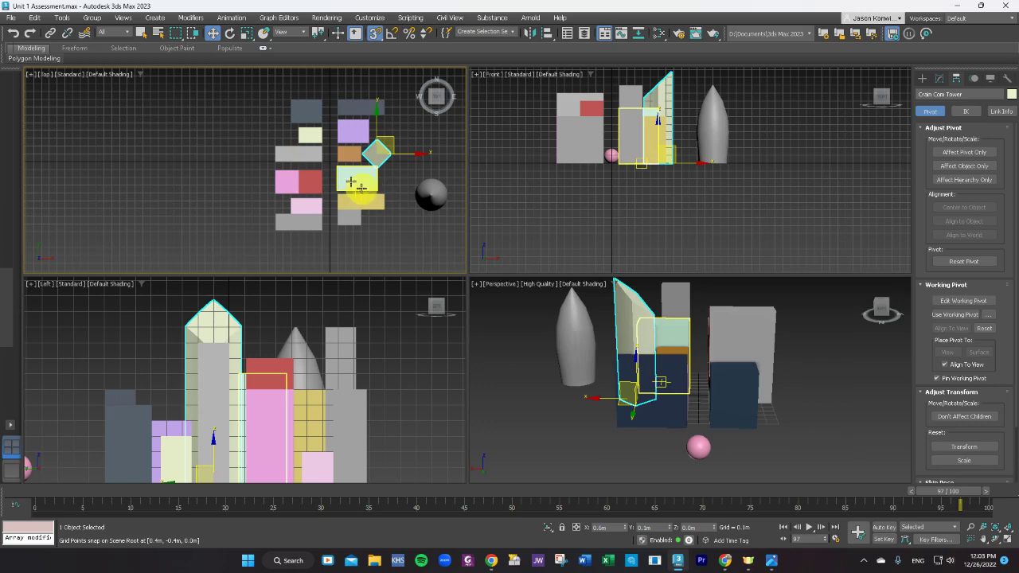
pyautogui.click(229, 34)
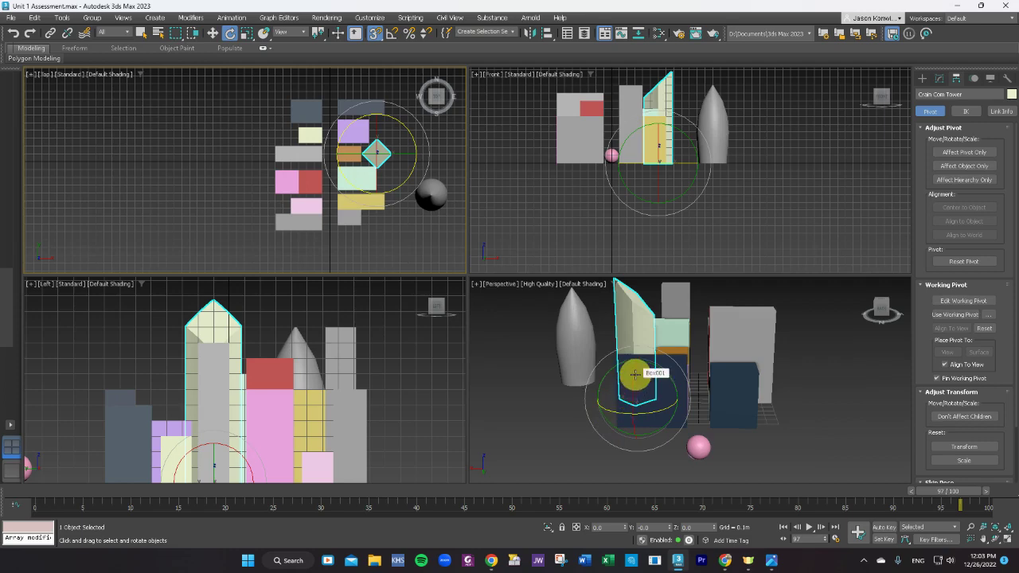
pyautogui.moveTo(633, 379); pyautogui.dragTo(631, 409)
pyautogui.moveTo(633, 444); pyautogui.dragTo(605, 446)
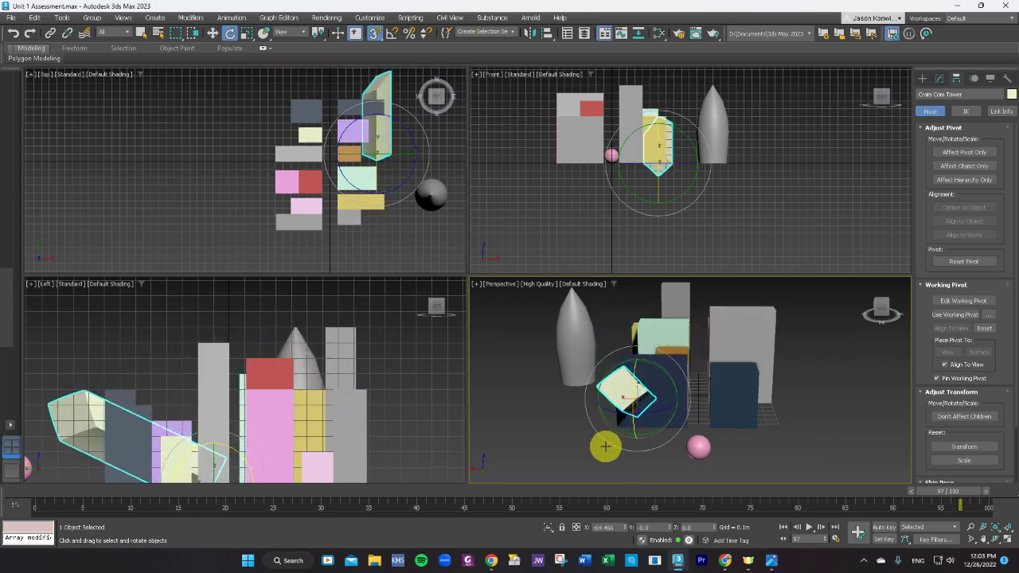
pyautogui.rightClick(605, 447)
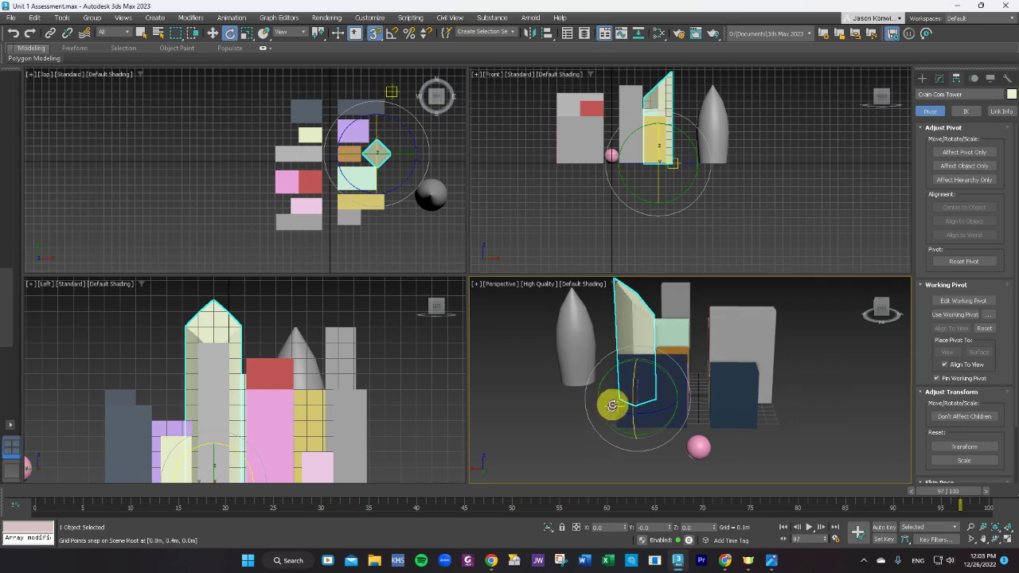
# - Turn on angle snapping and set the snap angle to 45 degrees in the Grid and Snap Settings
pyautogui.click(393, 35)
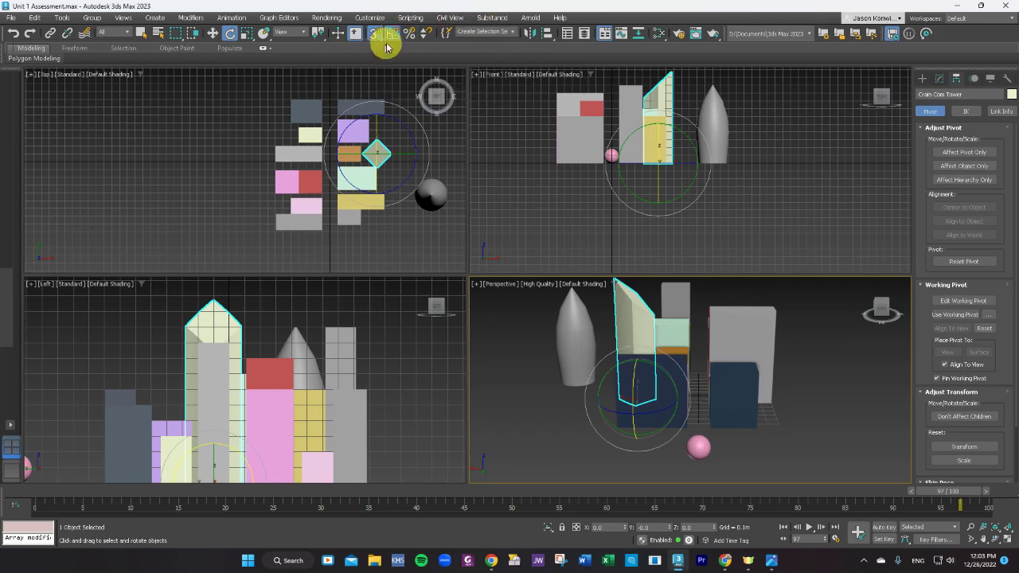
pyautogui.click(375, 32)
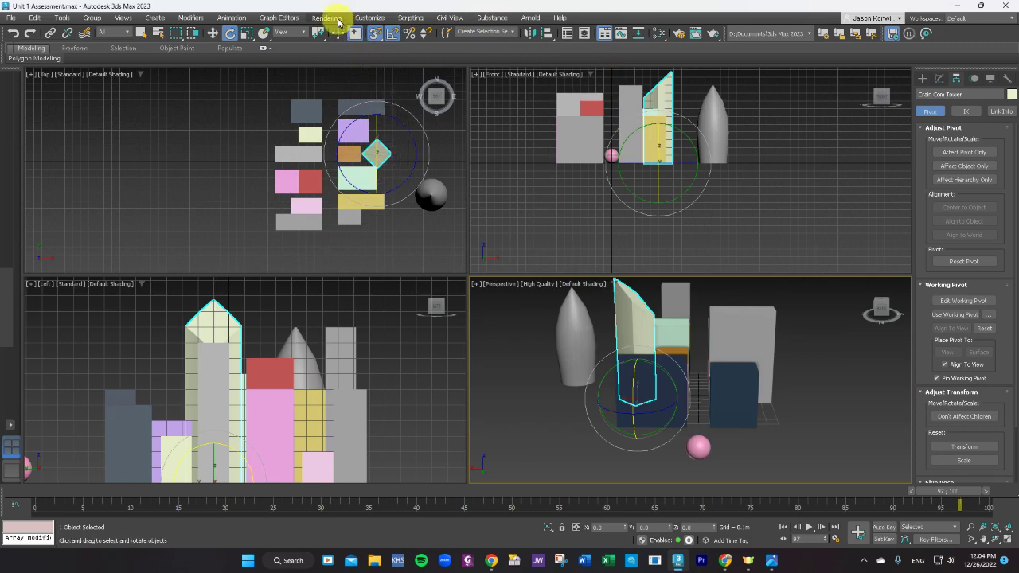
pyautogui.rightClick(392, 38)
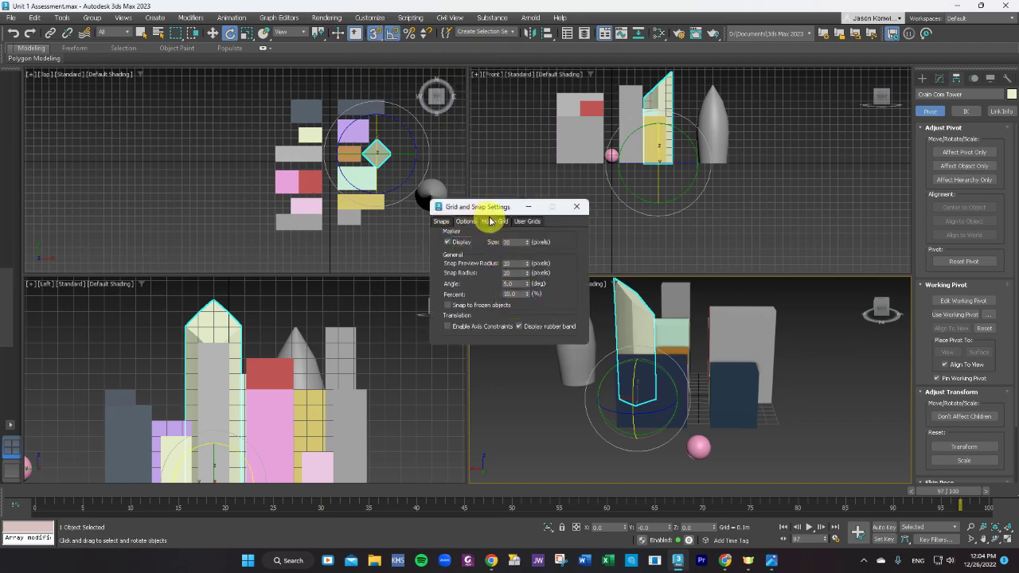
pyautogui.doubleClick(519, 284)
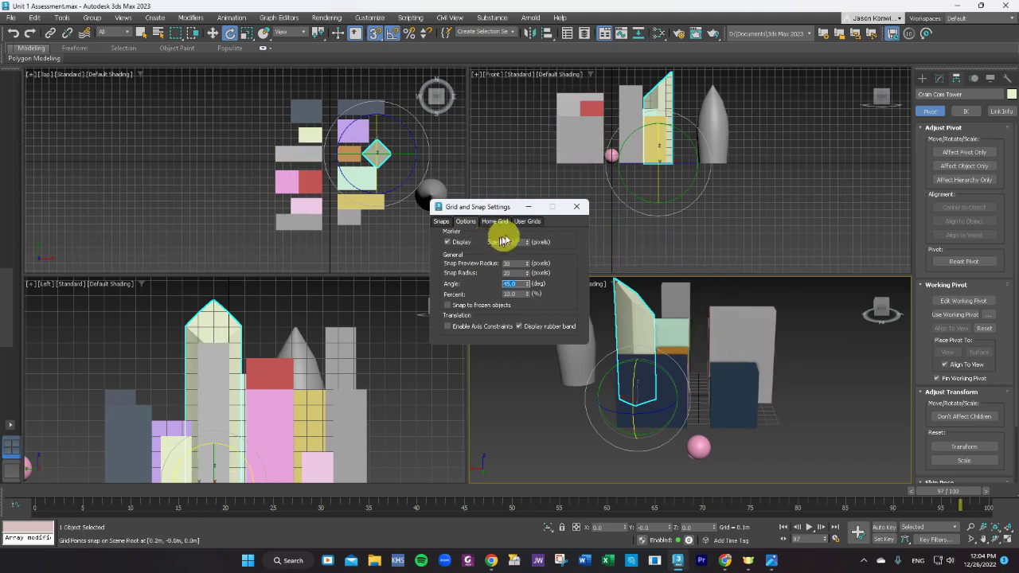
pyautogui.click(576, 206)
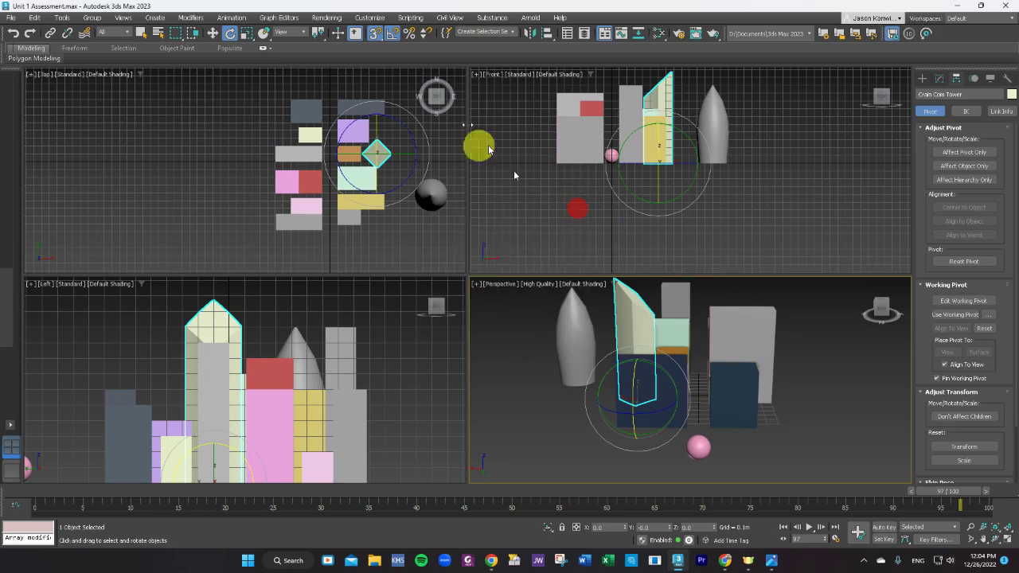
# - Rotate the Crain tower 45 degrees about its vertical axis in the Top view so its sides line up with the boxes
pyautogui.click(390, 33)
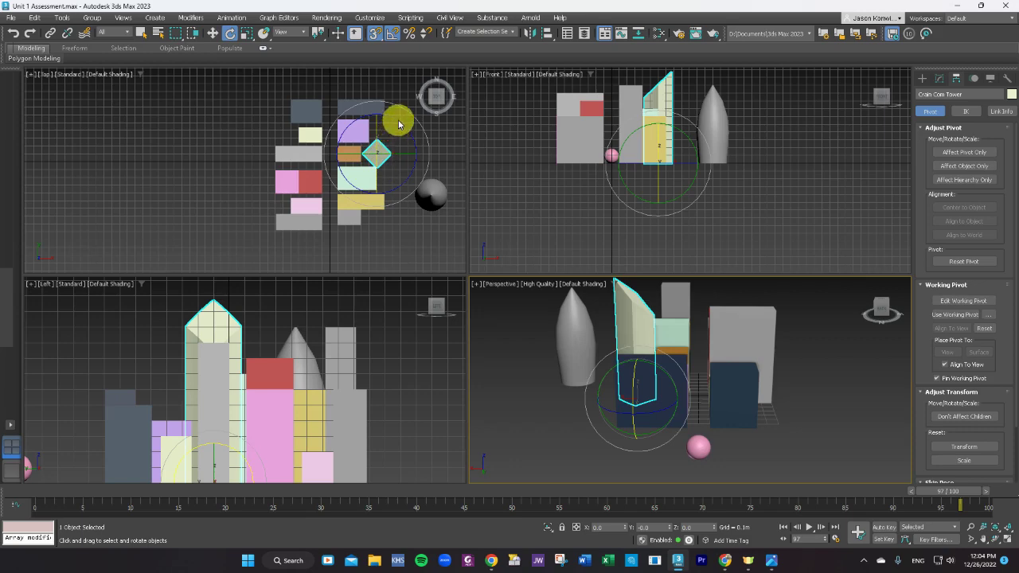
pyautogui.click(381, 150)
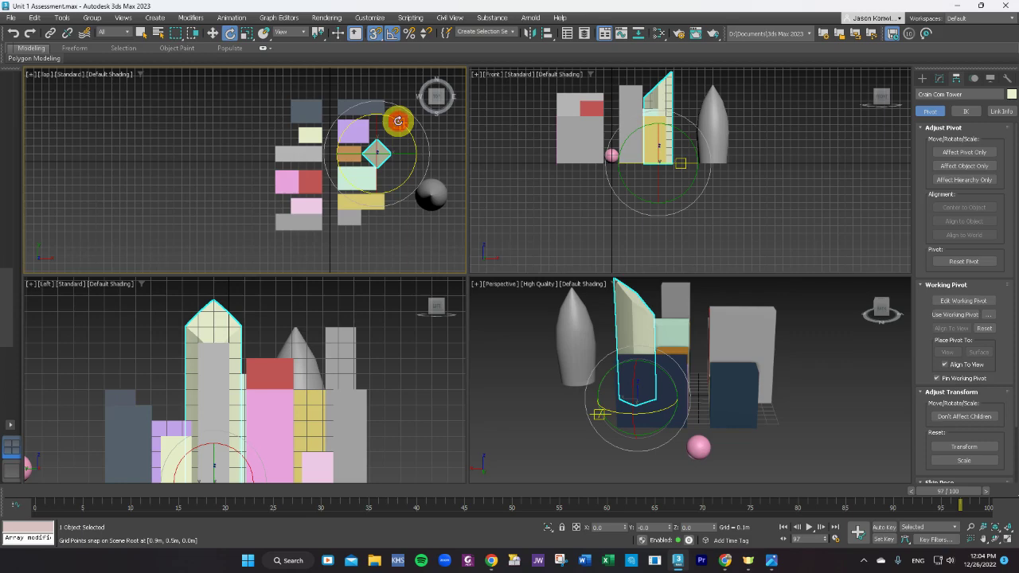
pyautogui.moveTo(399, 121); pyautogui.dragTo(402, 125)
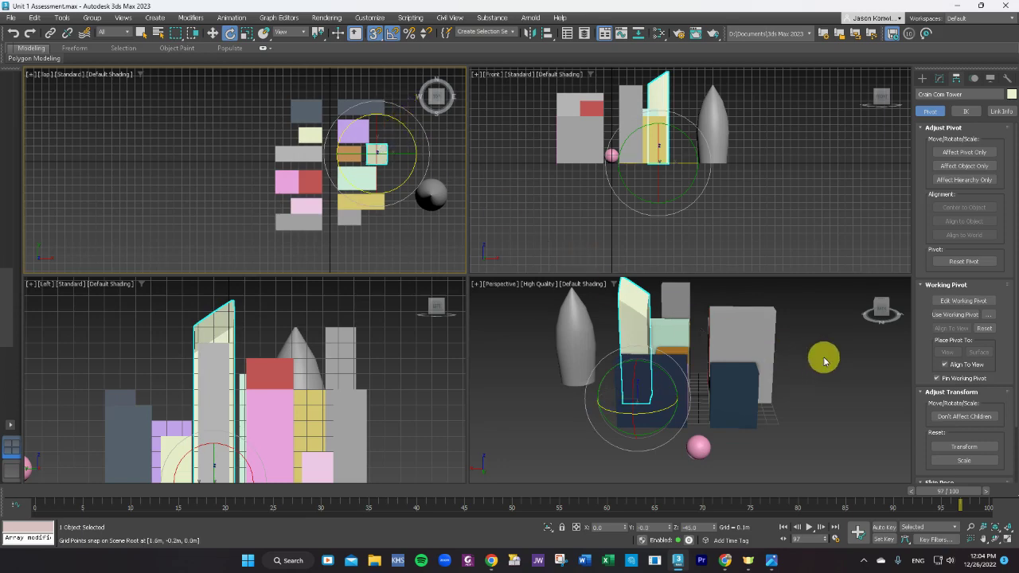
# - Examine the rotated Crain tower among the boxes in an enlarged Perspective view, and restore the four-viewport layout
pyautogui.scroll(4, 804, 338)
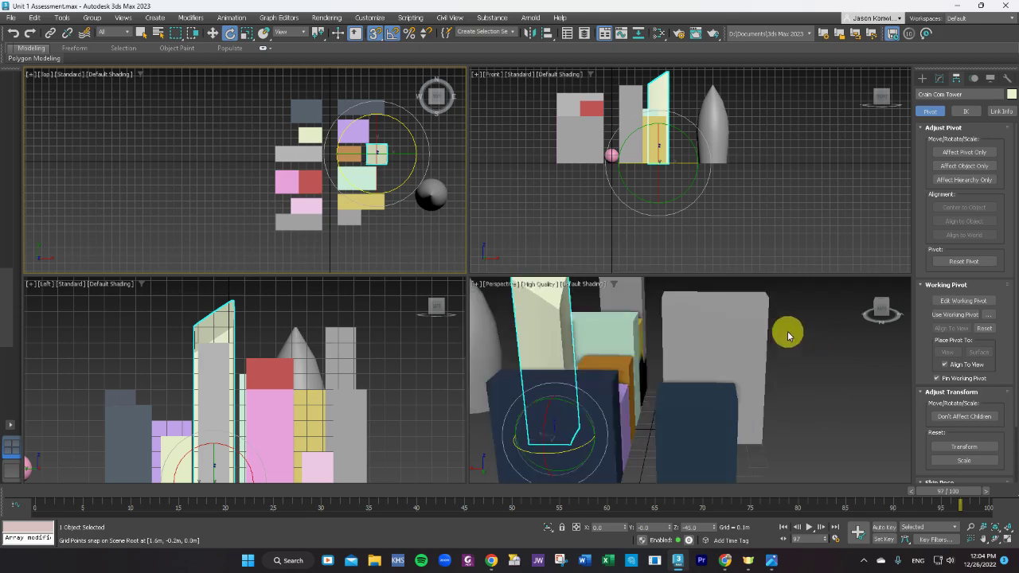
pyautogui.scroll(-5, 785, 337)
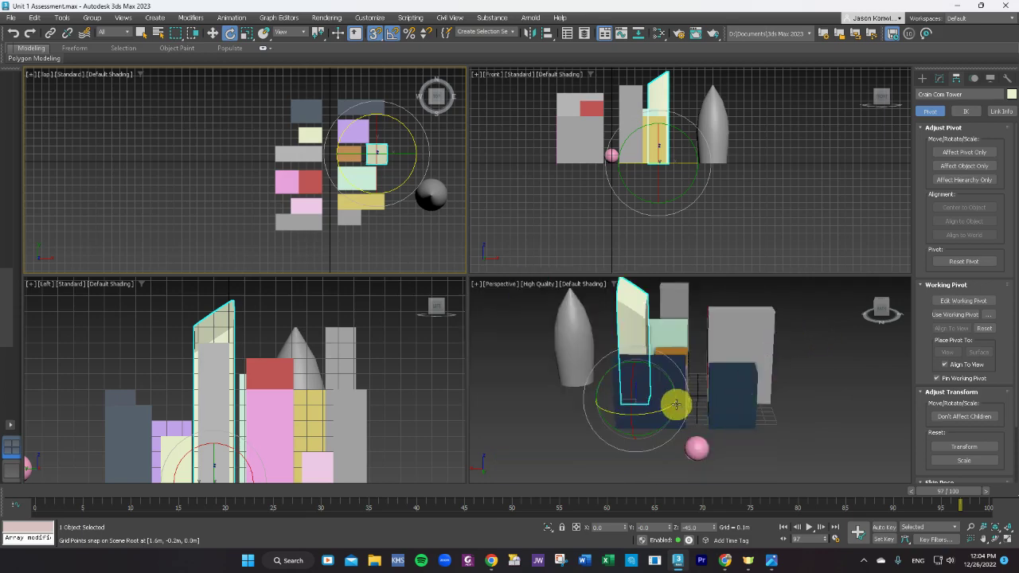
pyautogui.scroll(4, 818, 313)
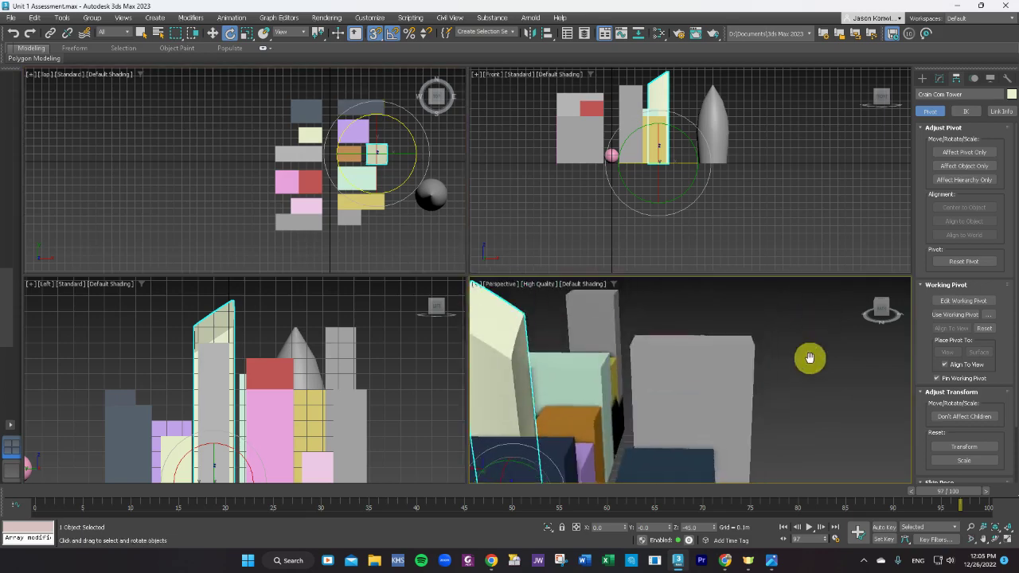
pyautogui.moveTo(807, 358); pyautogui.dragTo(850, 340, button='middle')
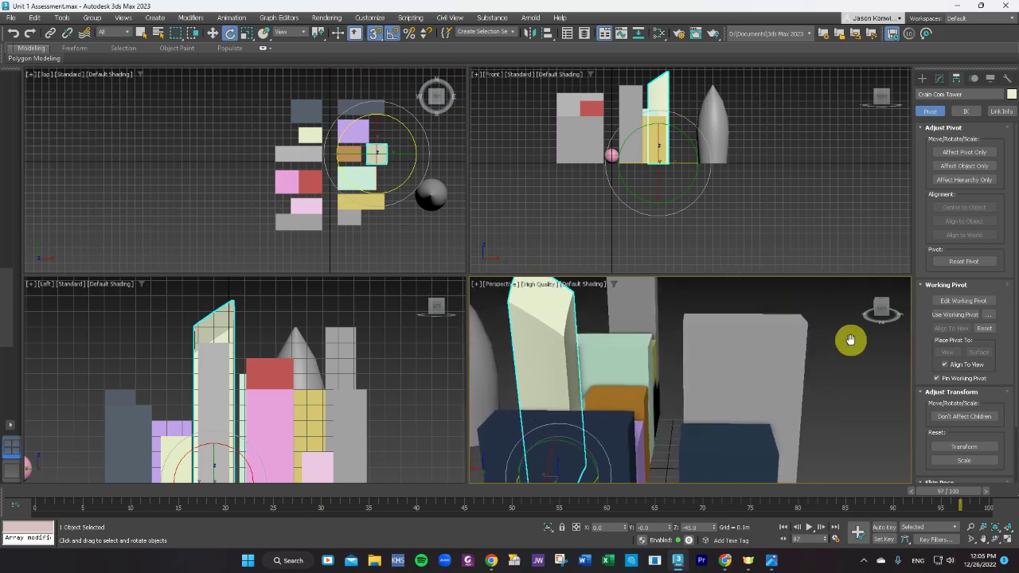
pyautogui.click(475, 285)
pyautogui.click(493, 292)
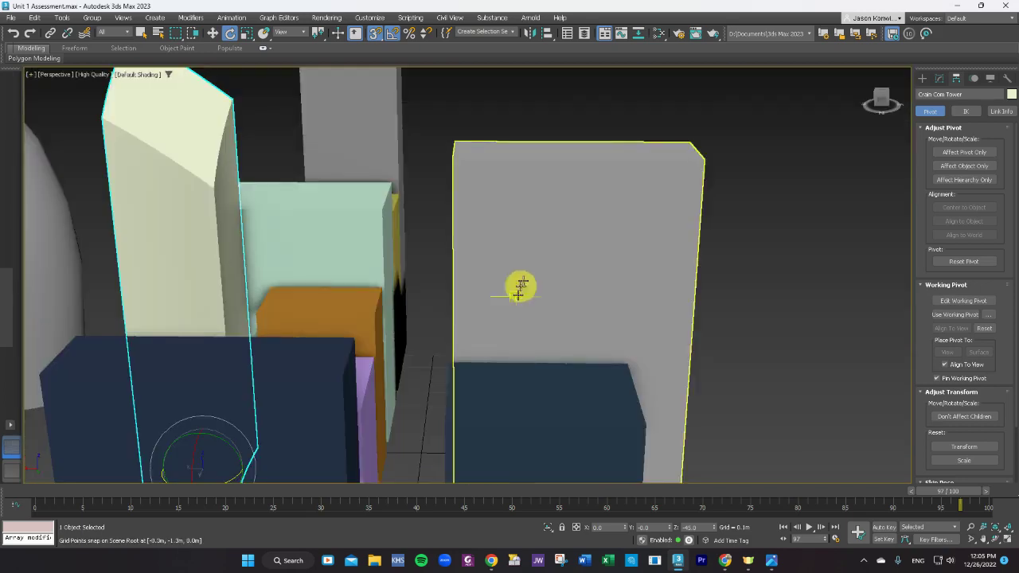
pyautogui.moveTo(772, 236); pyautogui.dragTo(729, 259, button='middle')
pyautogui.scroll(-5, 828, 199)
pyautogui.scroll(3, 795, 203)
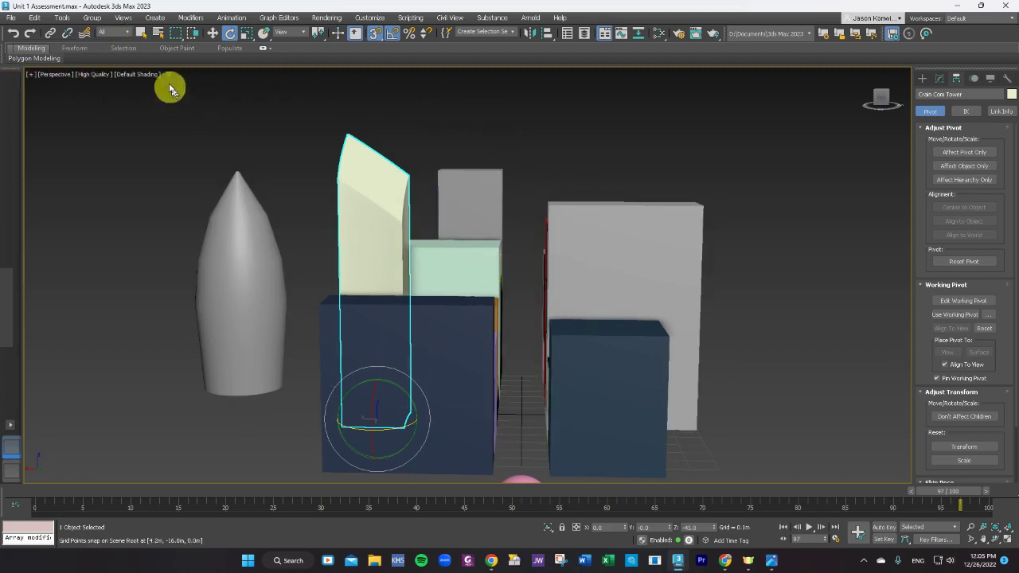
pyautogui.click(29, 74)
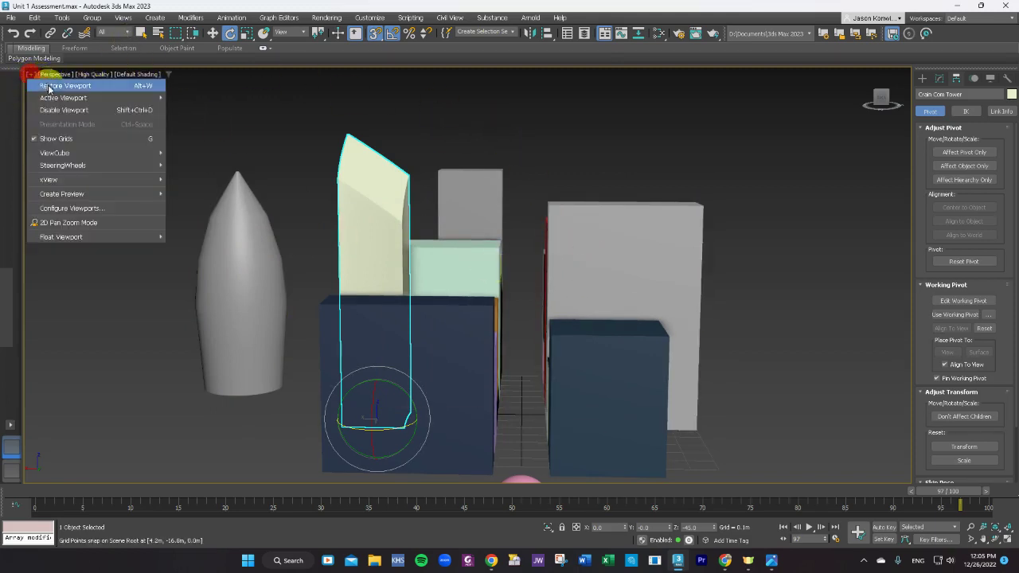
pyautogui.click(52, 86)
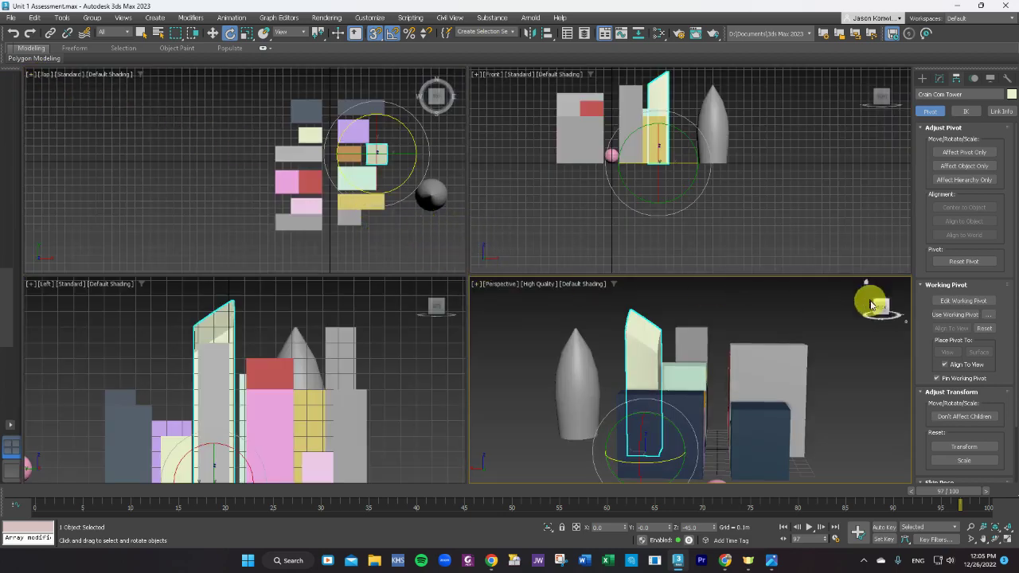
# - Move the wide grey box opposite the Crain tower to the far end of its row, beyond the other grey box
pyautogui.click(782, 384)
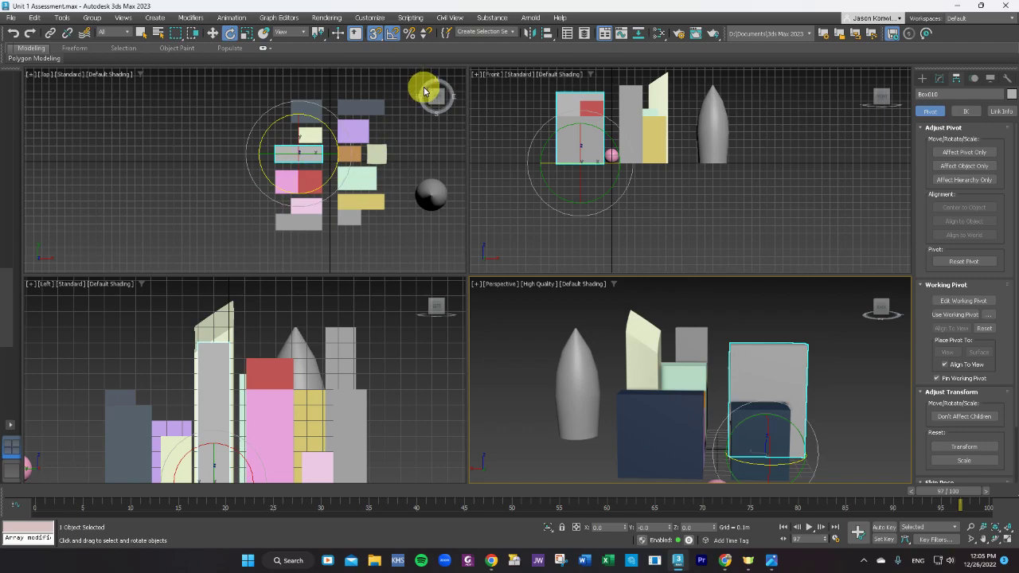
pyautogui.moveTo(424, 90); pyautogui.dragTo(436, 55)
pyautogui.click(456, 74)
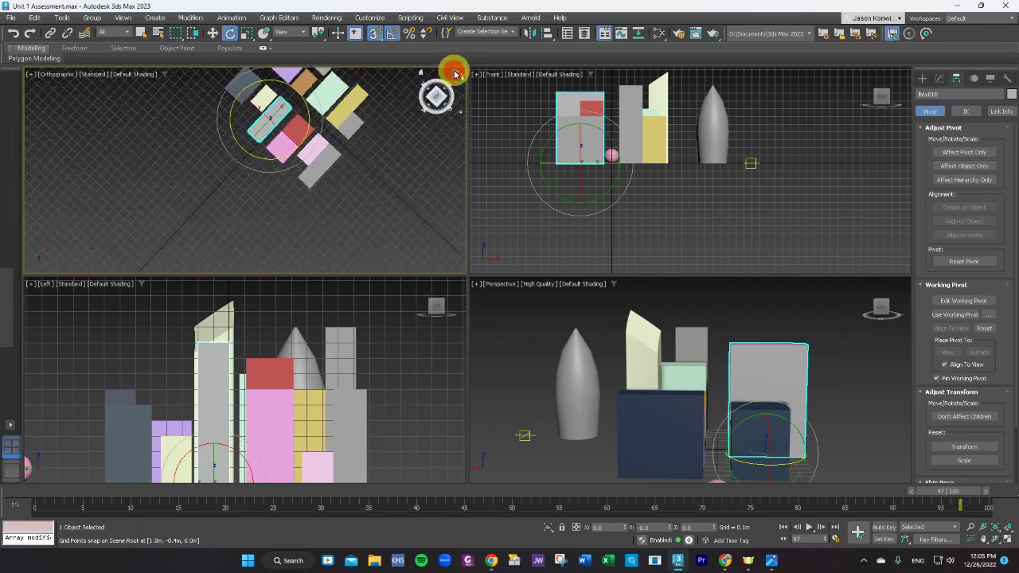
pyautogui.click(452, 70)
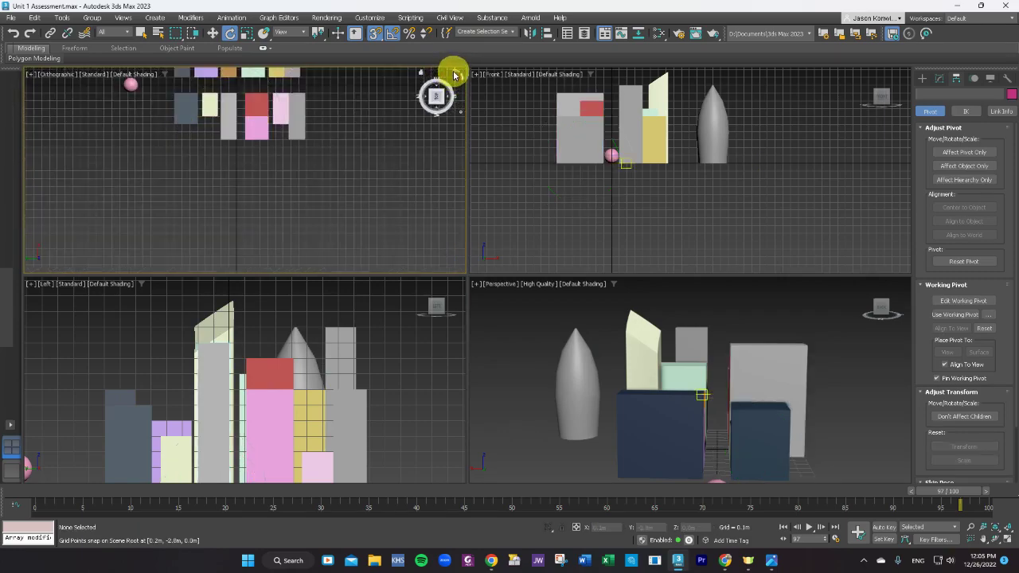
pyautogui.click(454, 74)
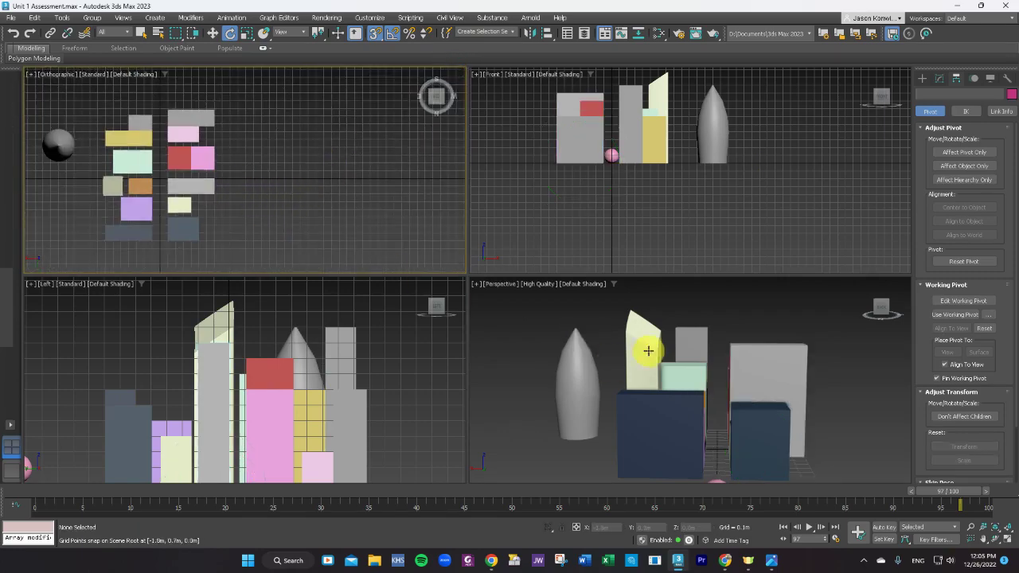
pyautogui.click(782, 368)
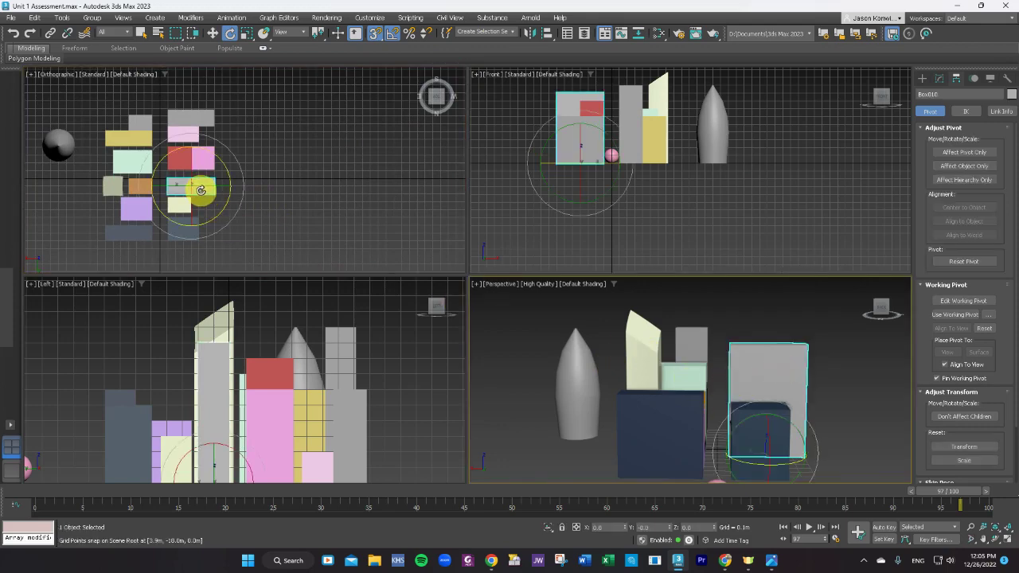
pyautogui.click(213, 33)
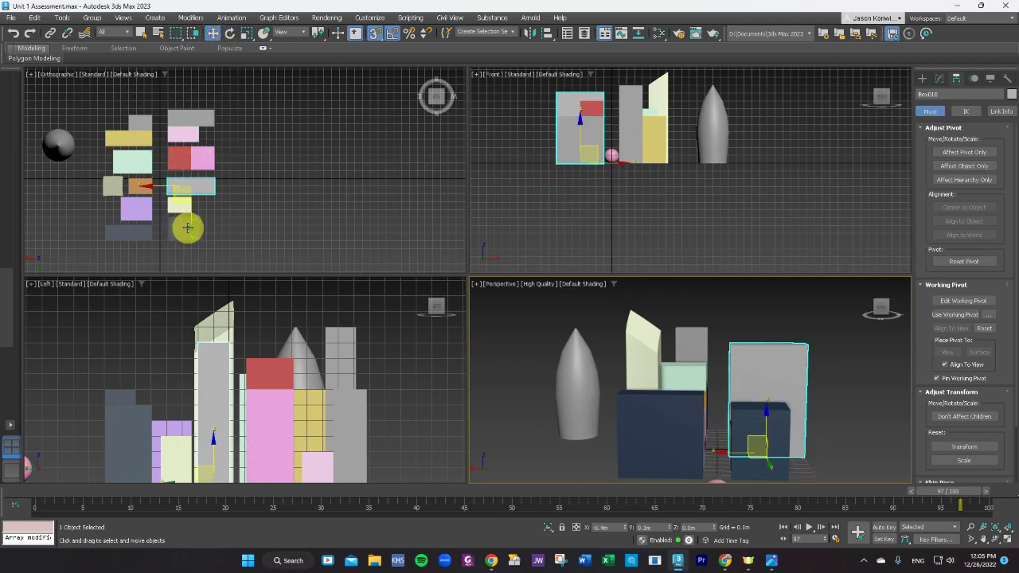
pyautogui.moveTo(192, 229); pyautogui.dragTo(189, 95)
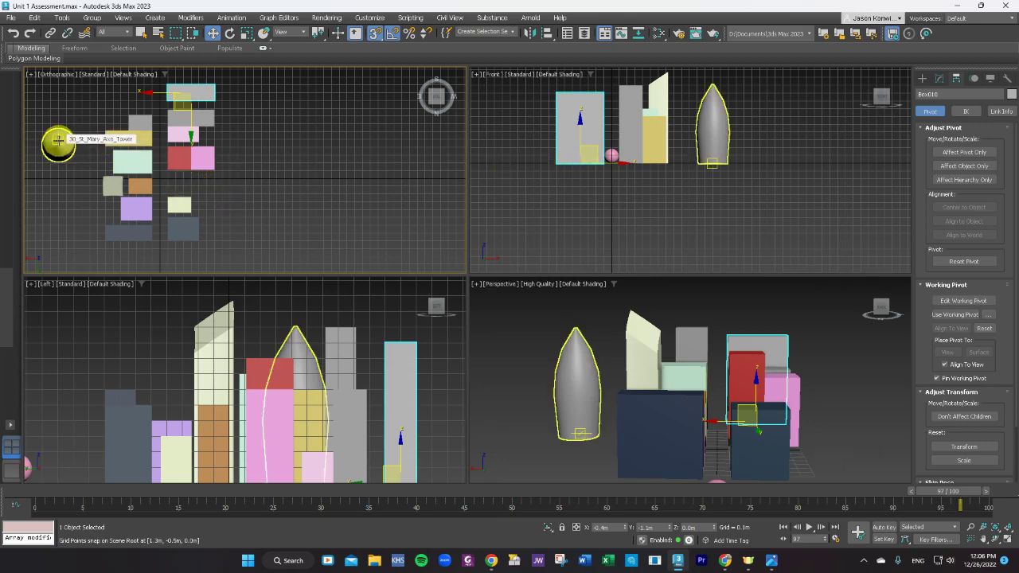
# - Move the St Mary Axe tower into the gap left by the wide grey box, and turn off position and angle snapping
pyautogui.click(57, 140)
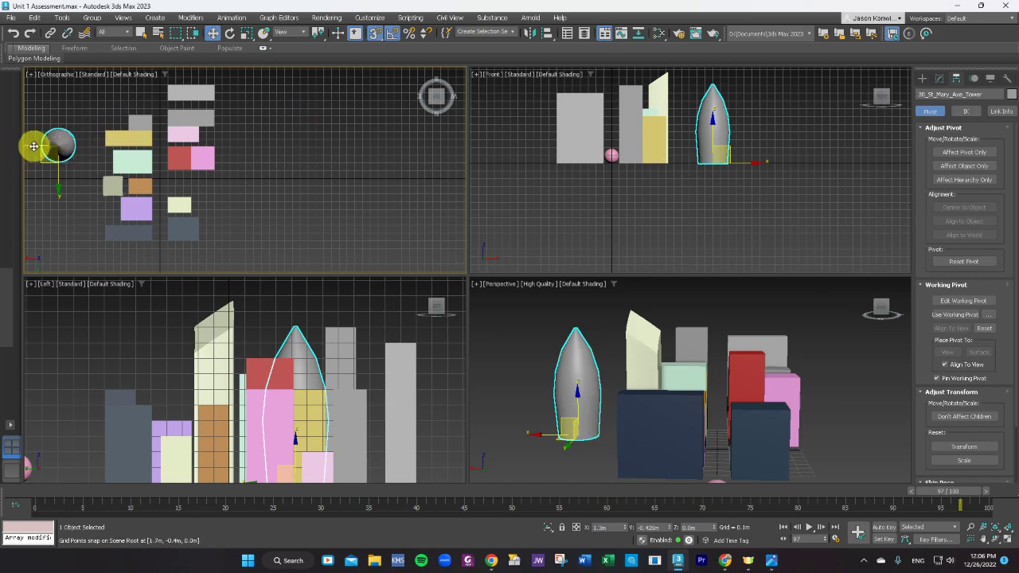
pyautogui.moveTo(33, 146); pyautogui.dragTo(192, 181)
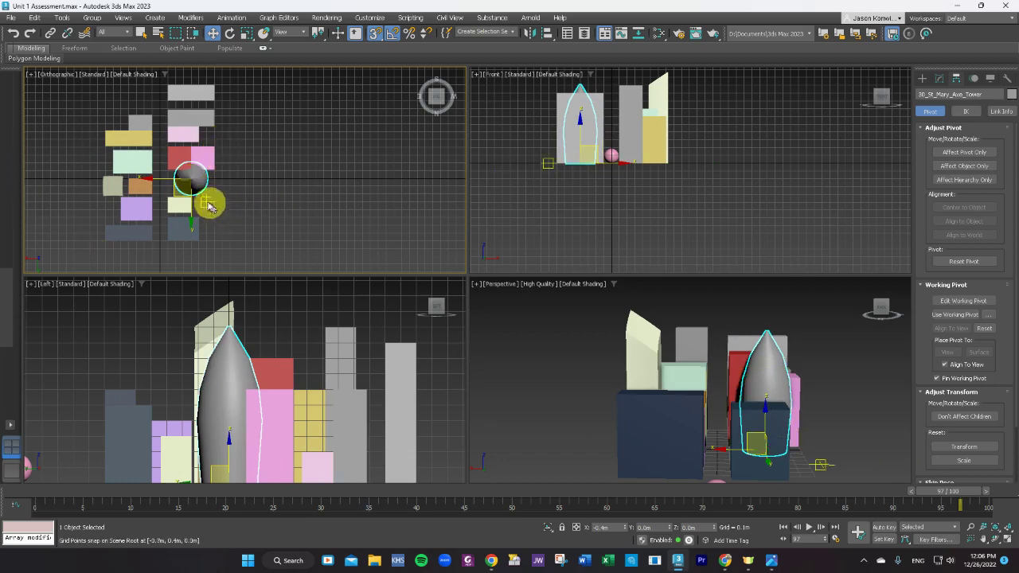
pyautogui.scroll(4, 170, 171)
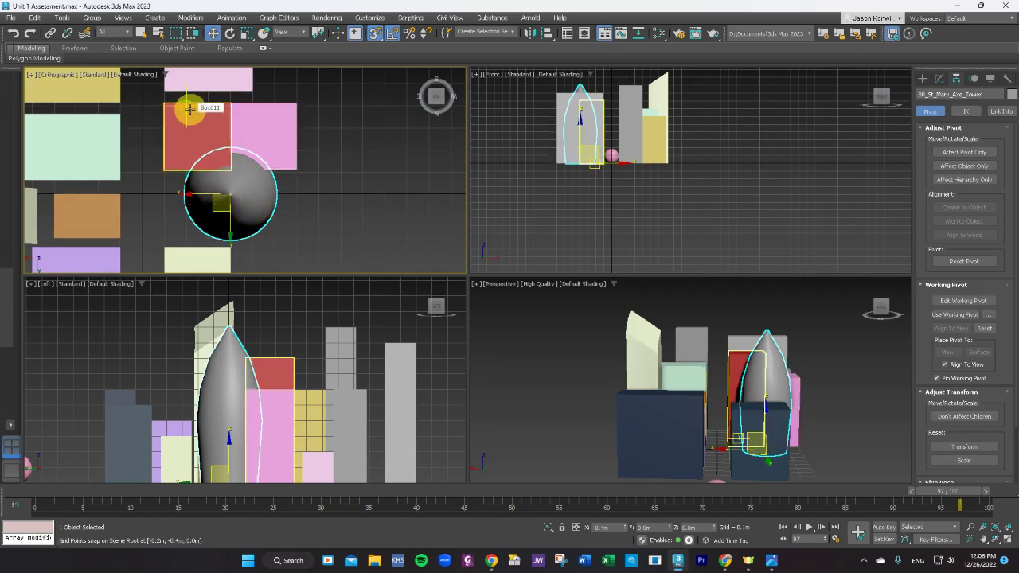
pyautogui.click(392, 33)
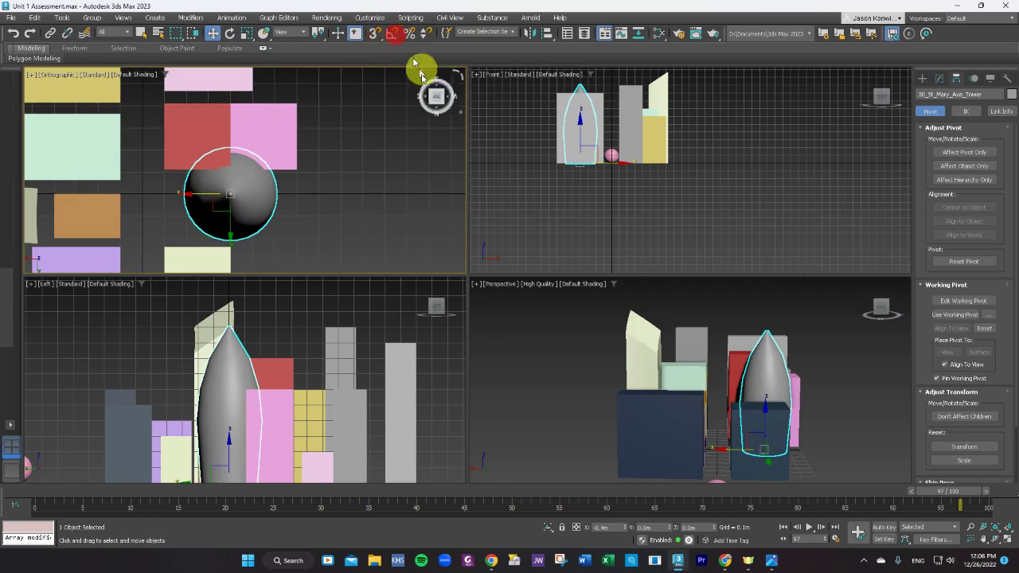
pyautogui.scroll(-3, 375, 170)
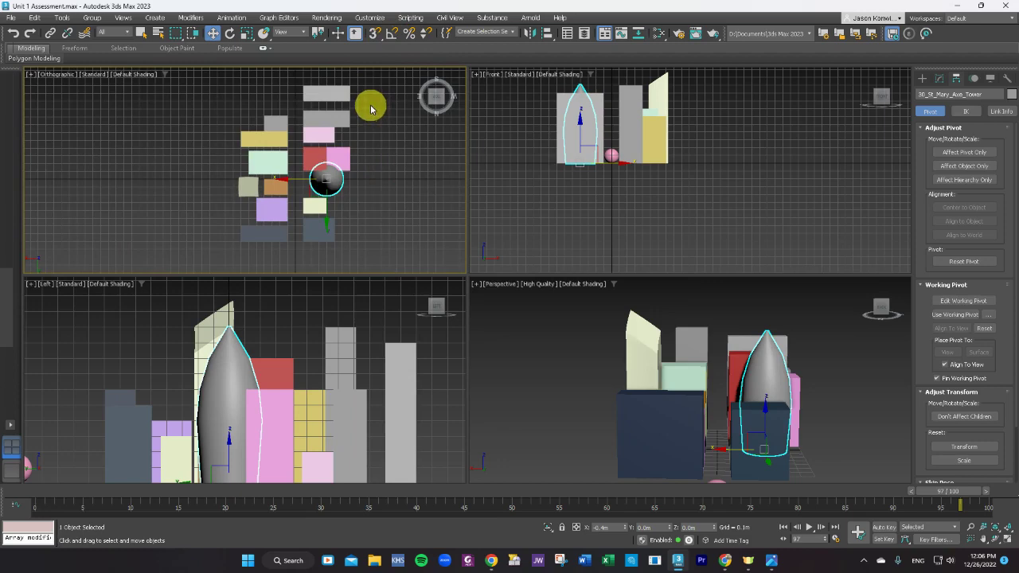
# - Move the four boxes beyond the St Mary Axe tower clear of it, and shift the end grey box farther outward in the Top view
pyautogui.moveTo(371, 107); pyautogui.dragTo(316, 185)
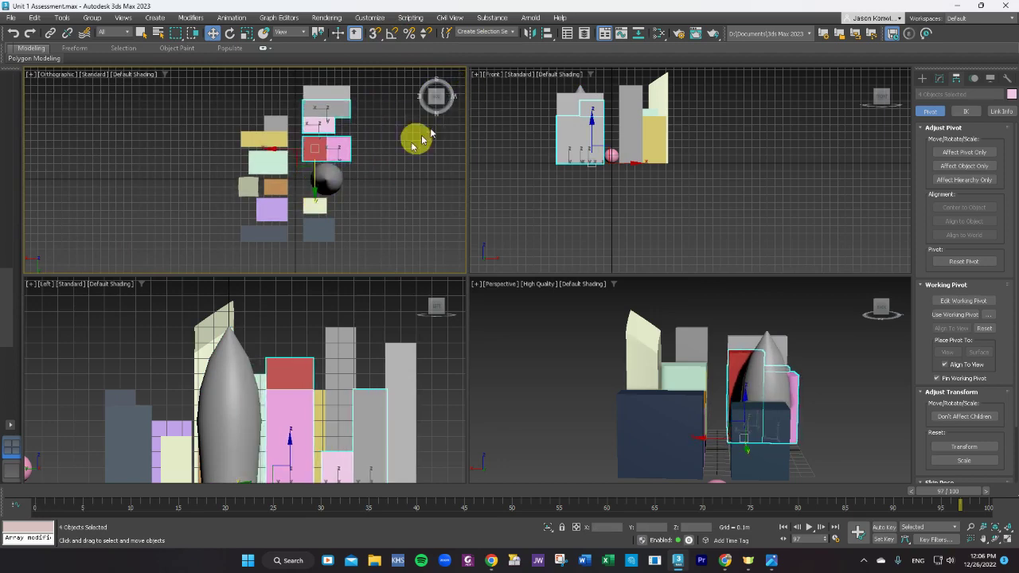
pyautogui.click(393, 154)
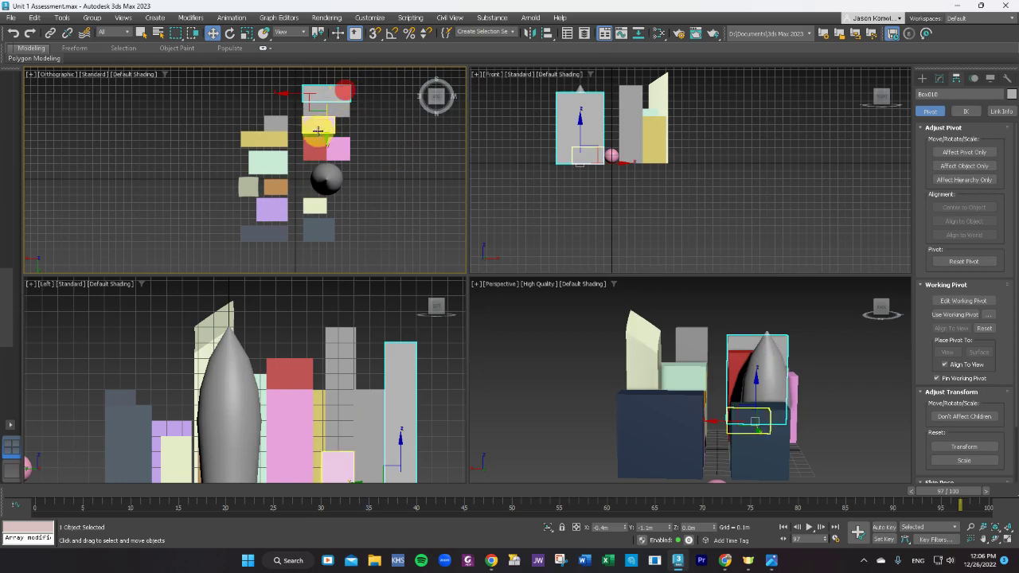
pyautogui.moveTo(328, 134); pyautogui.dragTo(329, 128)
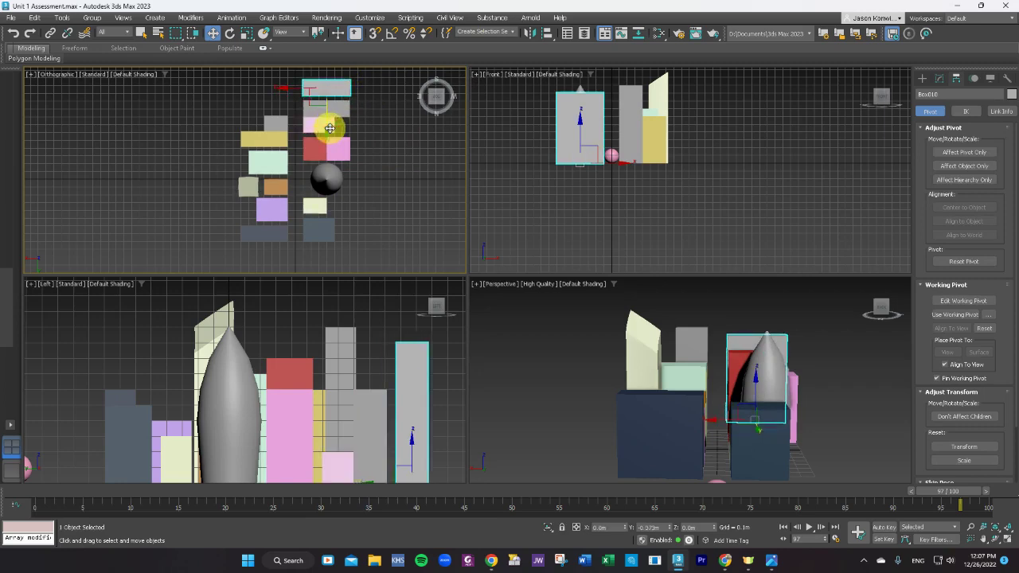
pyautogui.click(453, 160)
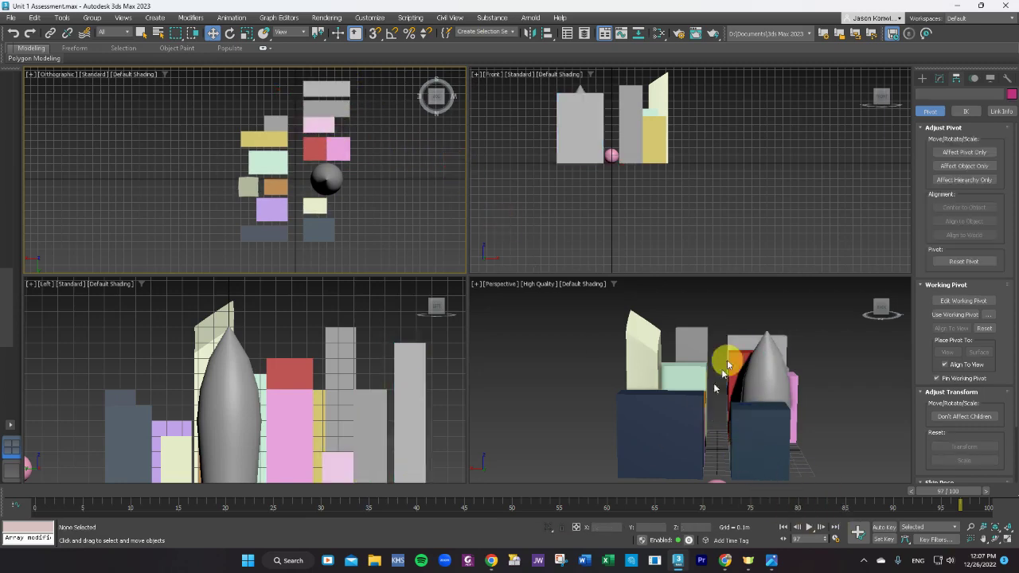
# - Play the animation in a maximized Perspective view to examine the scene with both towers, and stop playback
pyautogui.click(475, 287)
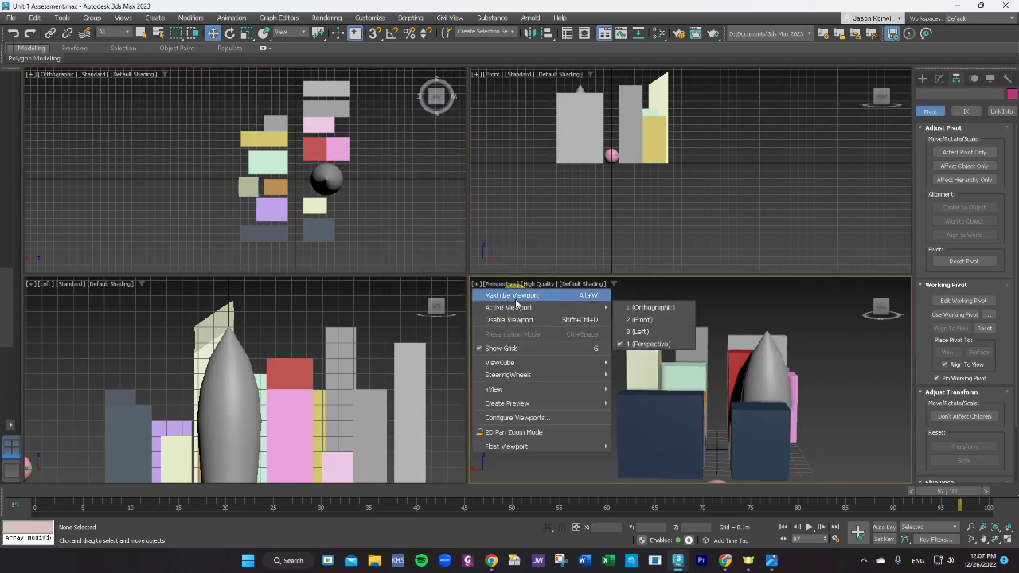
pyautogui.click(510, 294)
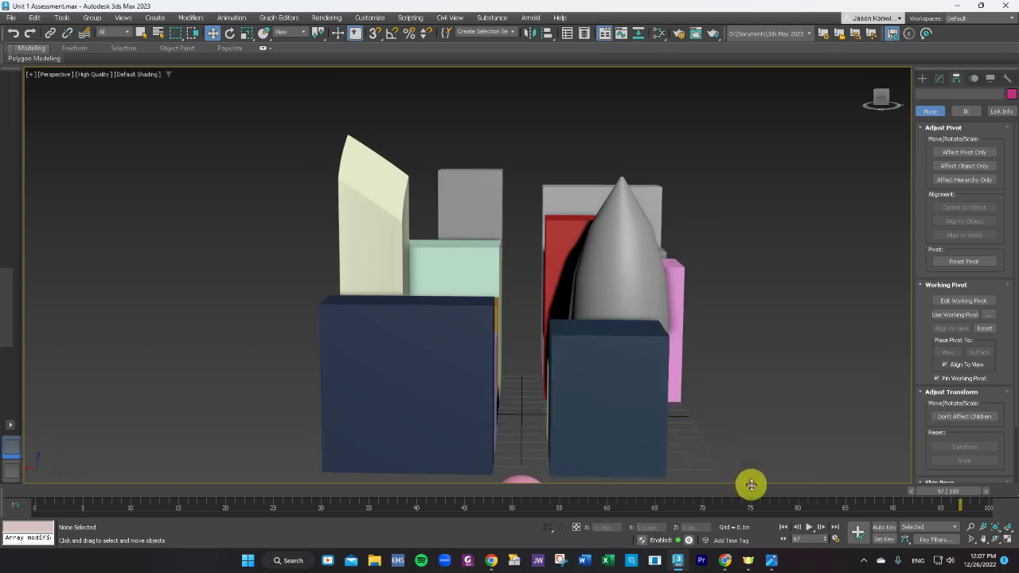
pyautogui.click(810, 529)
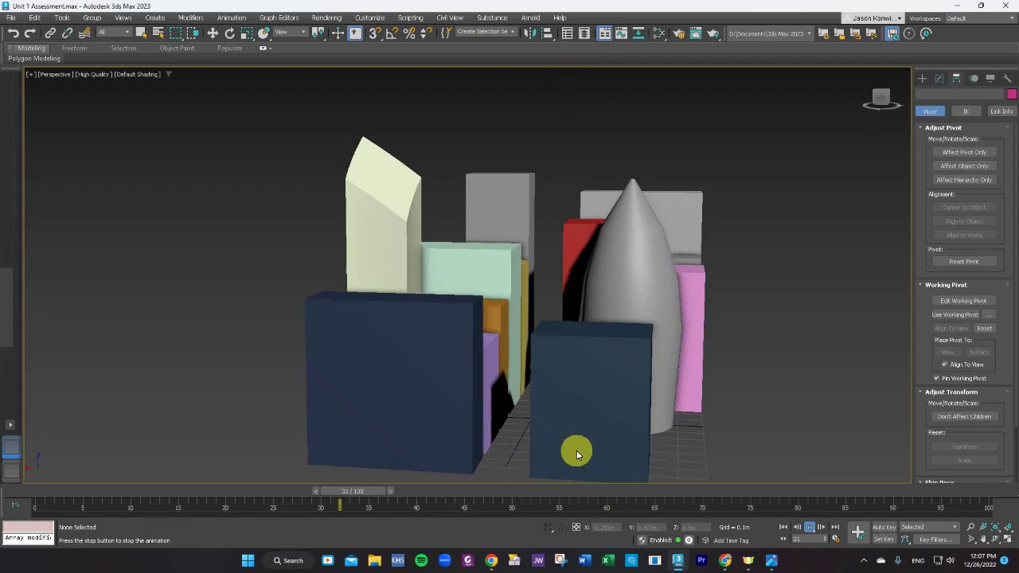
pyautogui.scroll(3, 576, 450)
pyautogui.scroll(-3, 582, 431)
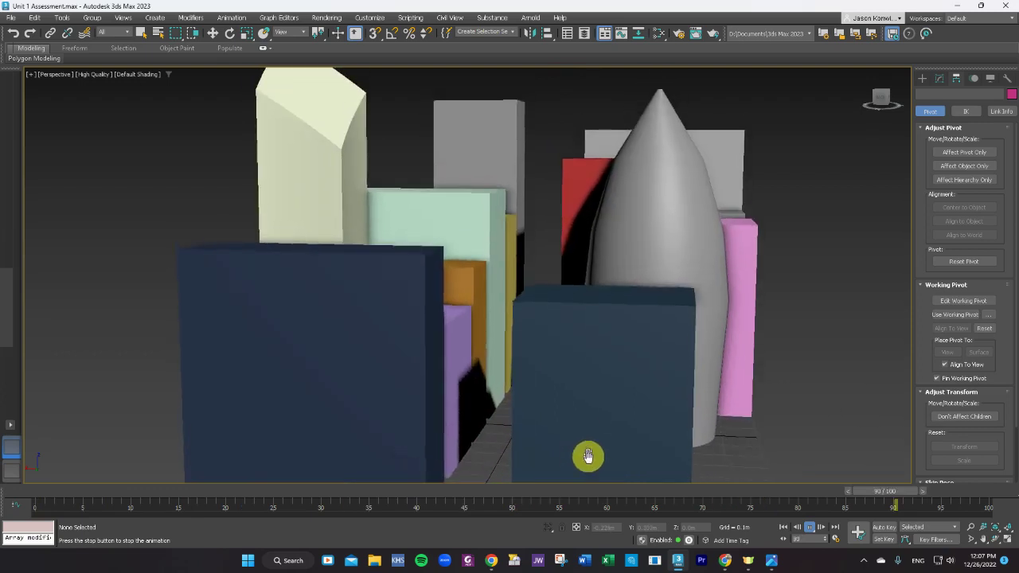
pyautogui.click(809, 529)
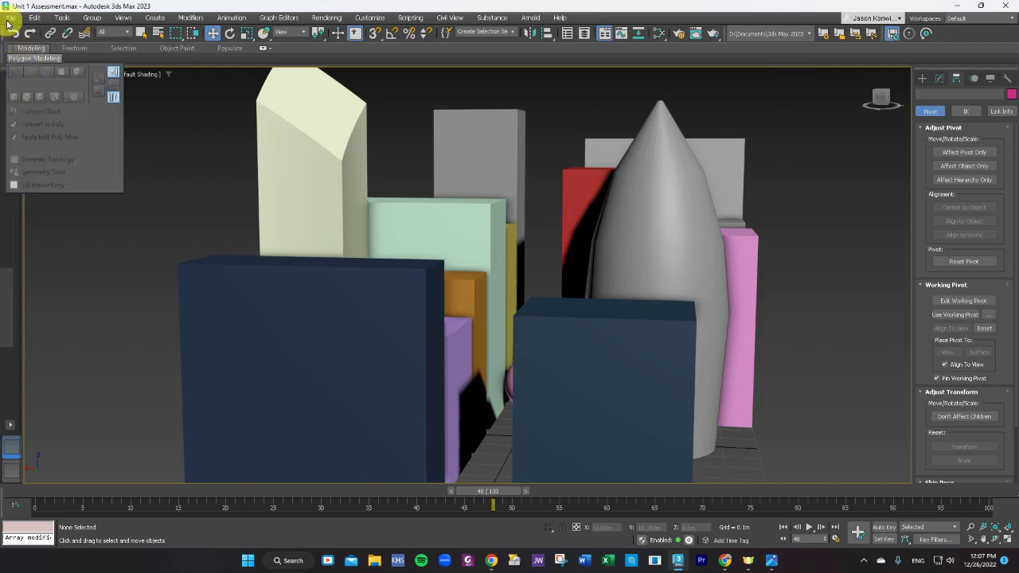
# - Save the scene and open the settings for creating a preview animation
pyautogui.click(11, 18)
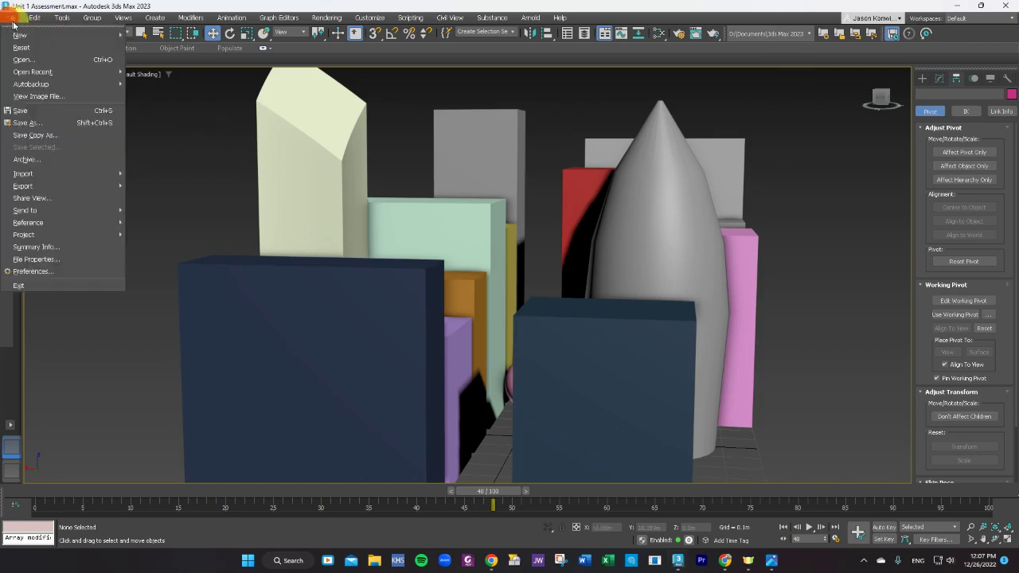
pyautogui.click(75, 109)
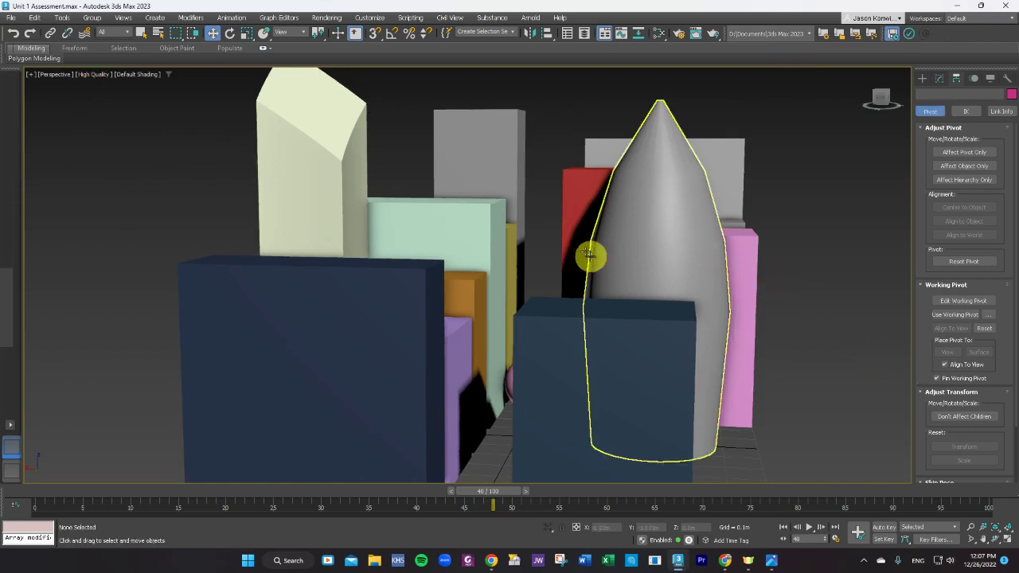
pyautogui.click(64, 17)
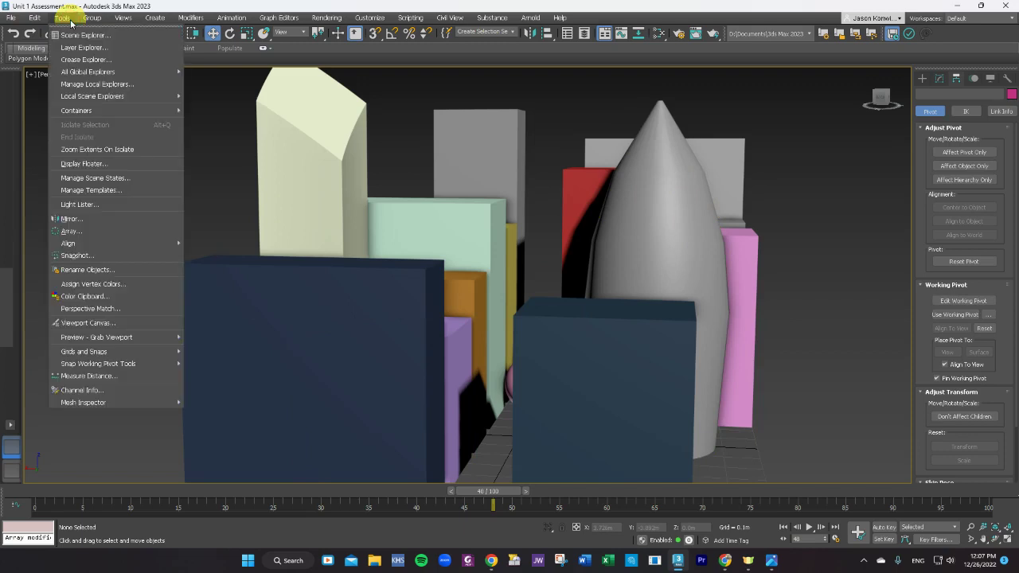
pyautogui.moveTo(80, 338)
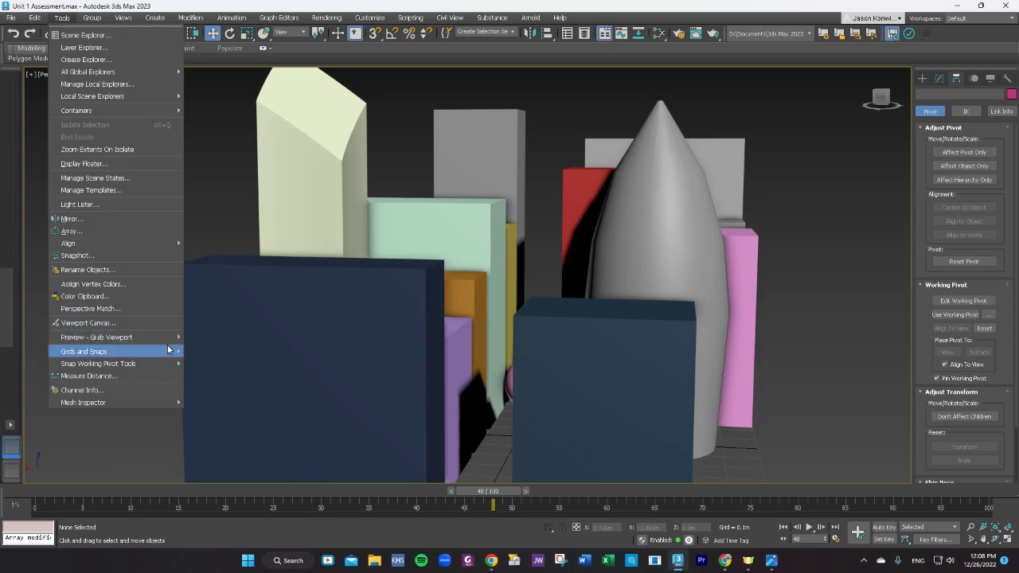
pyautogui.moveTo(180, 337)
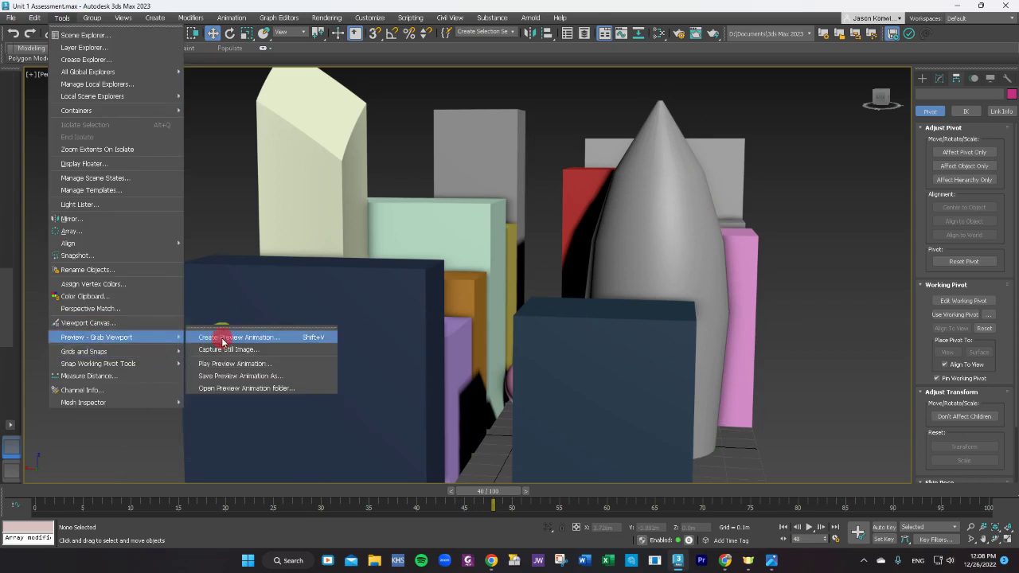
pyautogui.click(223, 339)
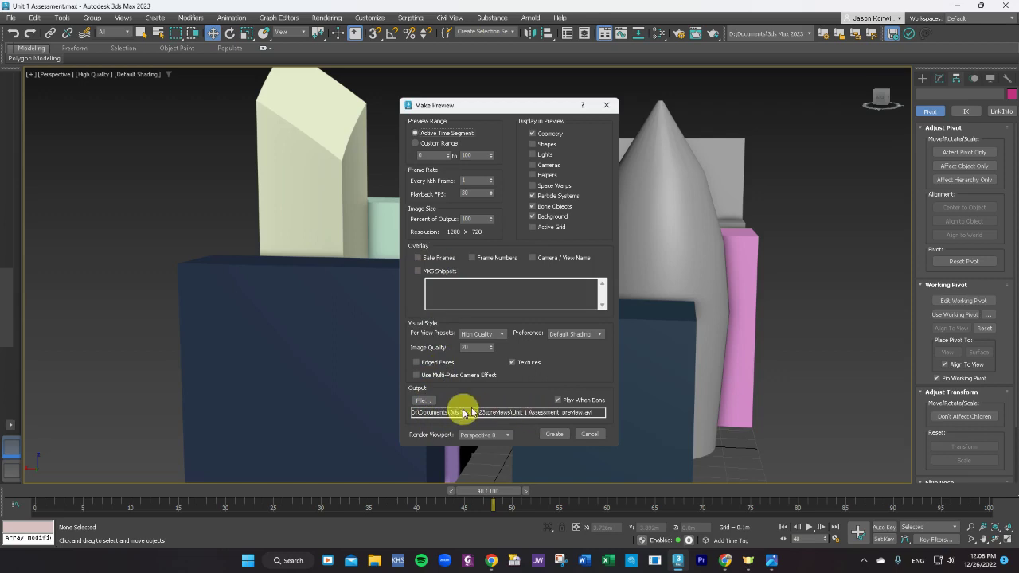
# - Choose the My 3ds Max Work folder as the save location for the preview's AVI file
pyautogui.click(421, 401)
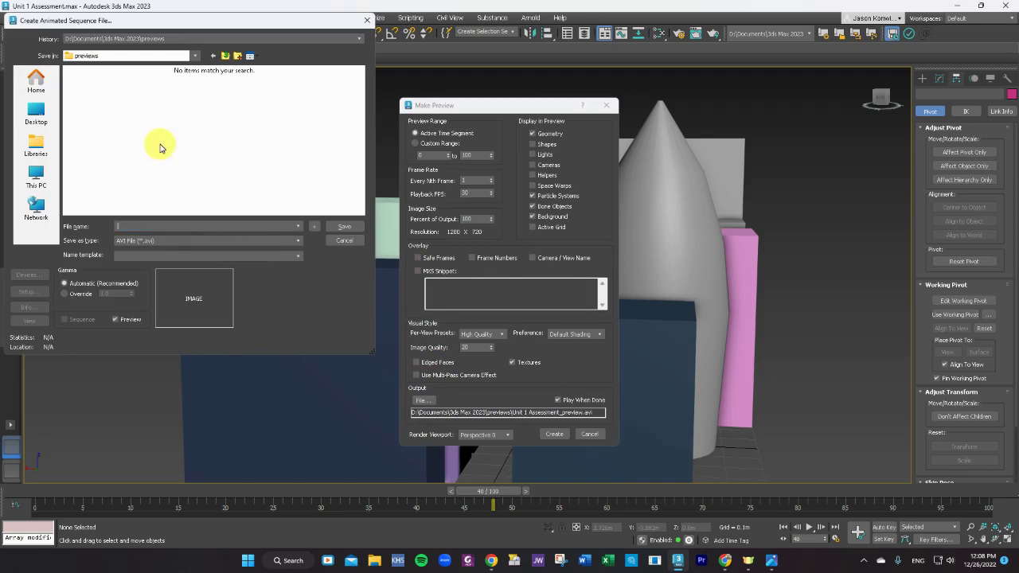
pyautogui.click(225, 57)
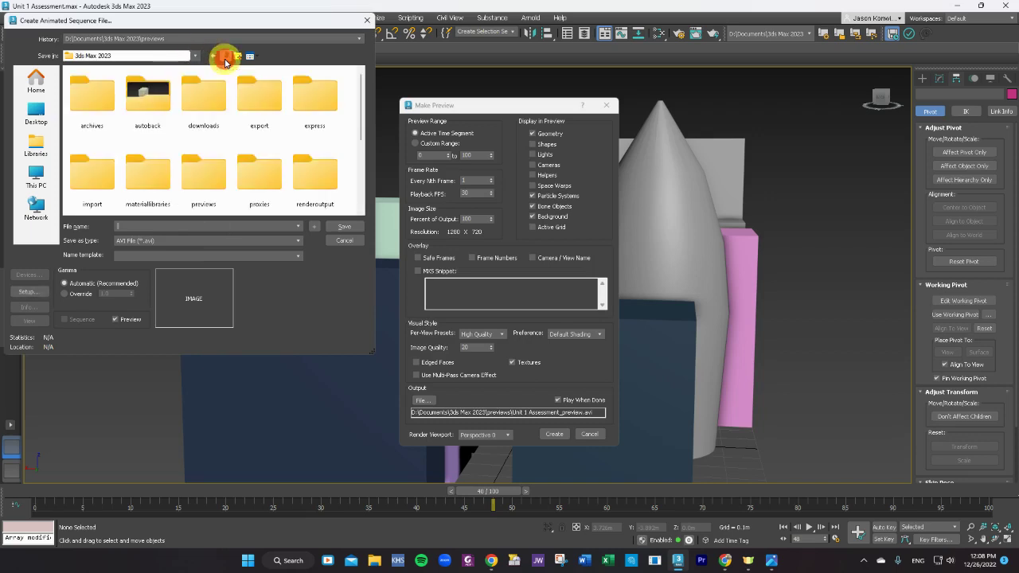
pyautogui.click(126, 40)
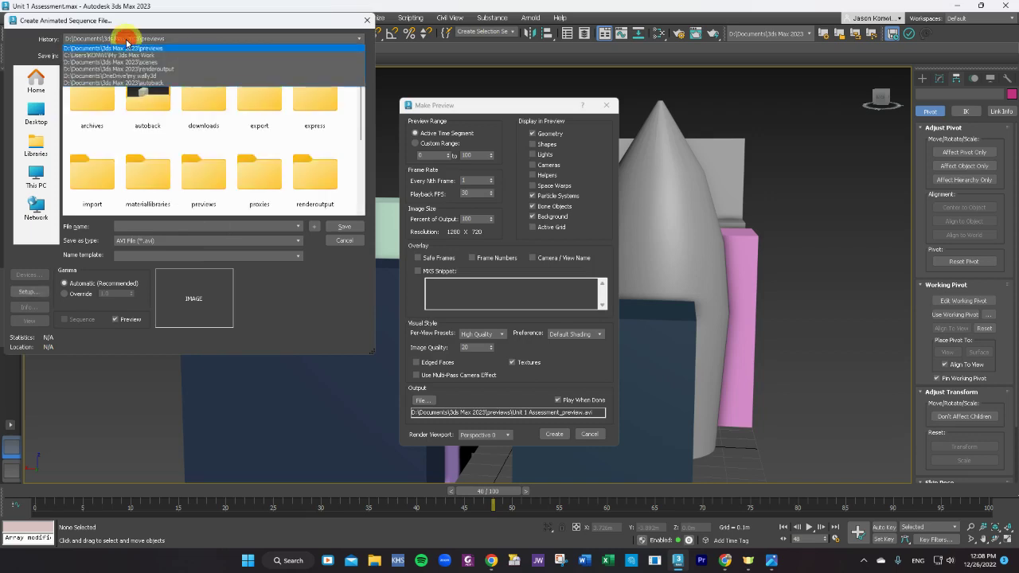
pyautogui.click(126, 40)
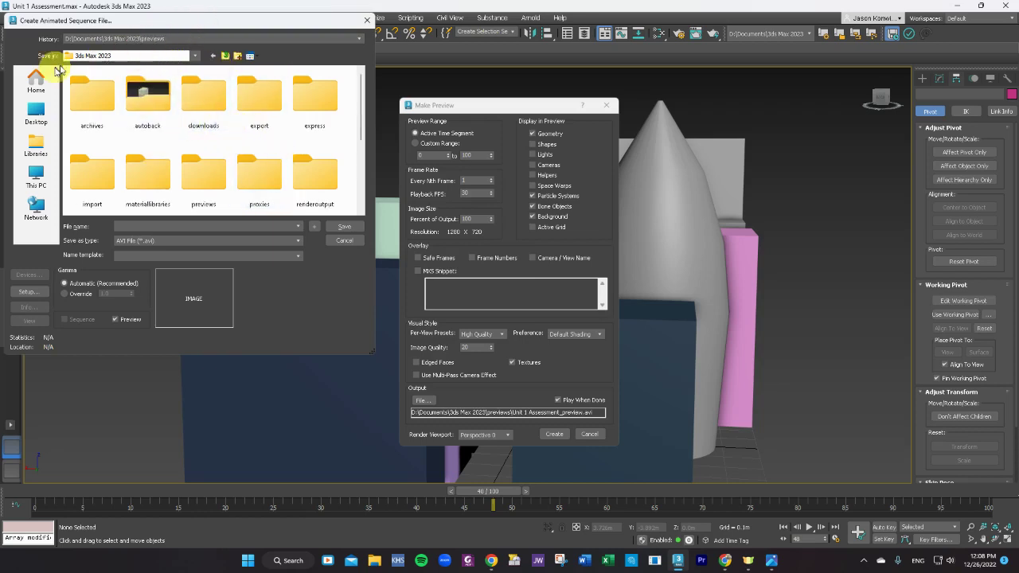
pyautogui.click(98, 40)
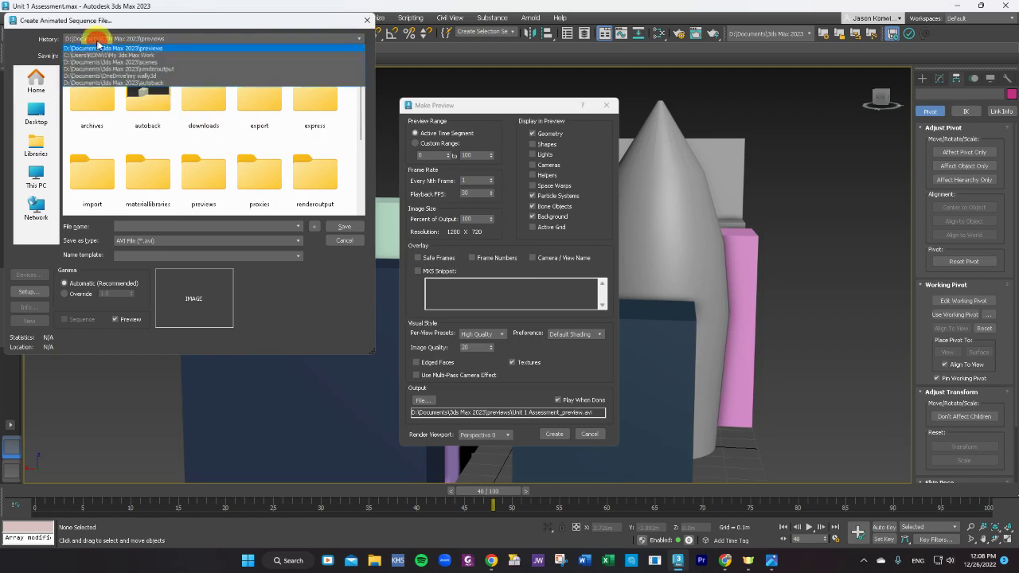
pyautogui.click(101, 55)
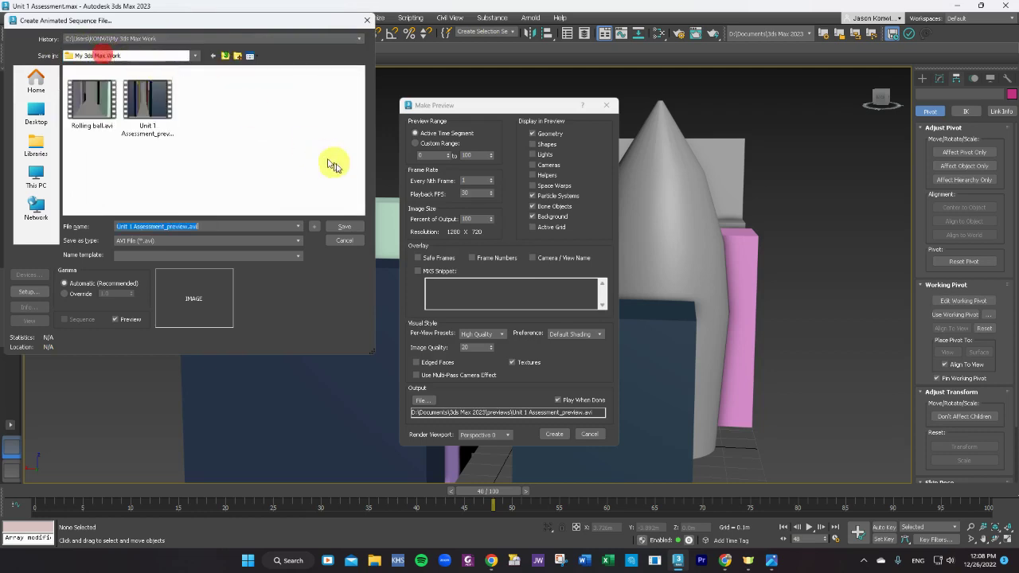
# - Save the output as Unit 2 Assessment_preview.avi with the DV Video Encoder compressor, and create the preview of the Perspective view
pyautogui.click(141, 109)
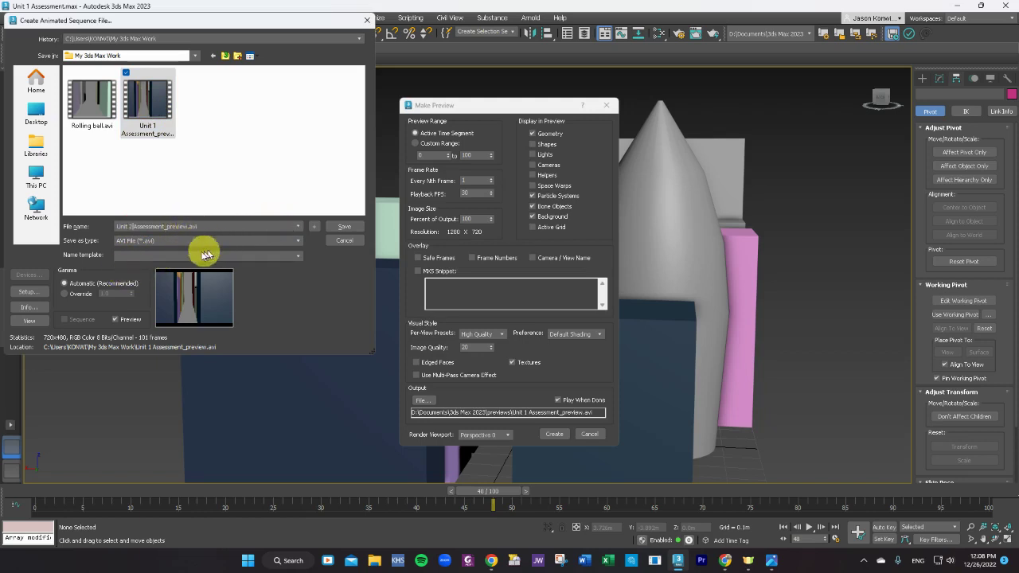
pyautogui.click(344, 230)
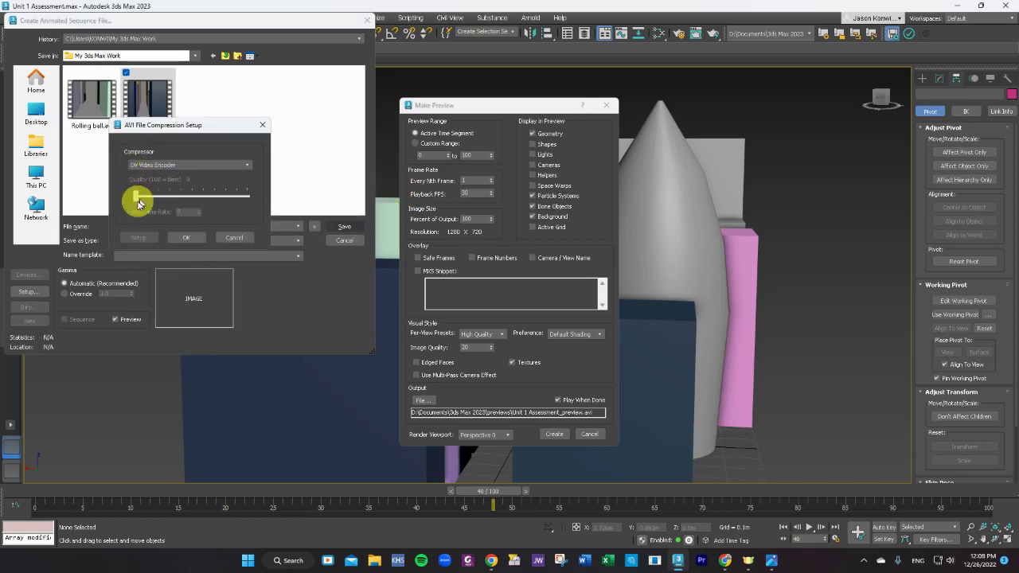
pyautogui.click(200, 241)
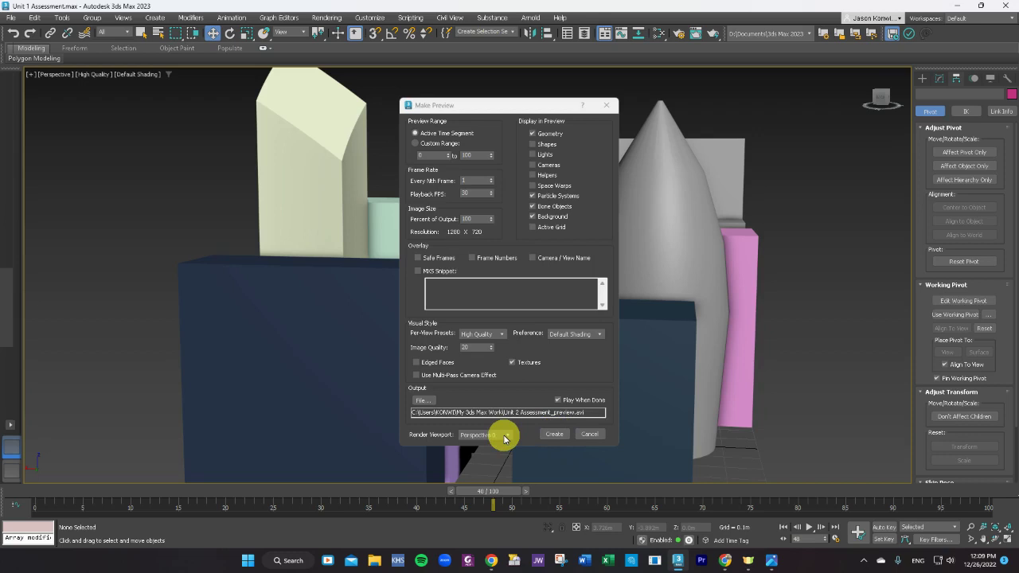
pyautogui.click(555, 434)
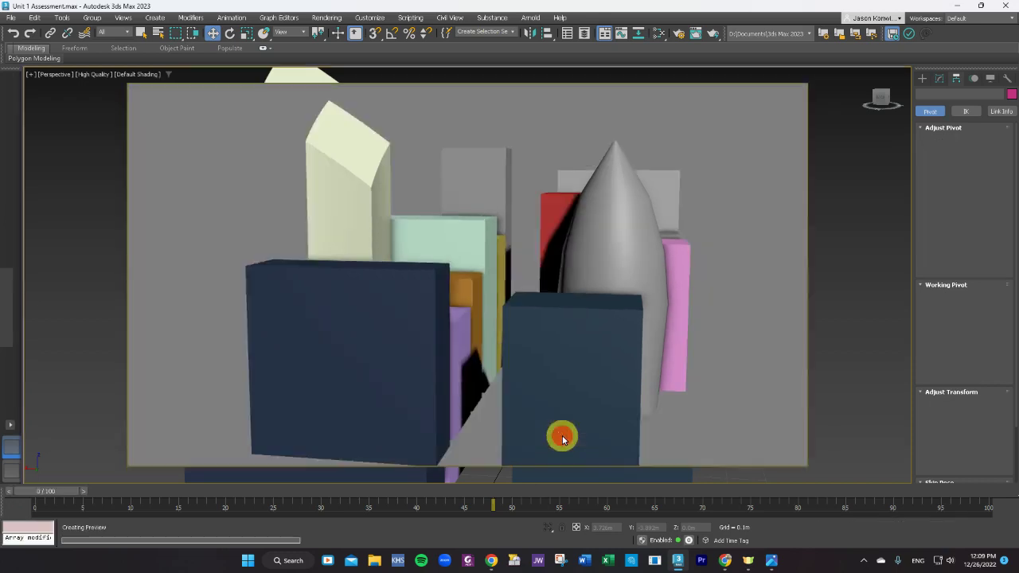